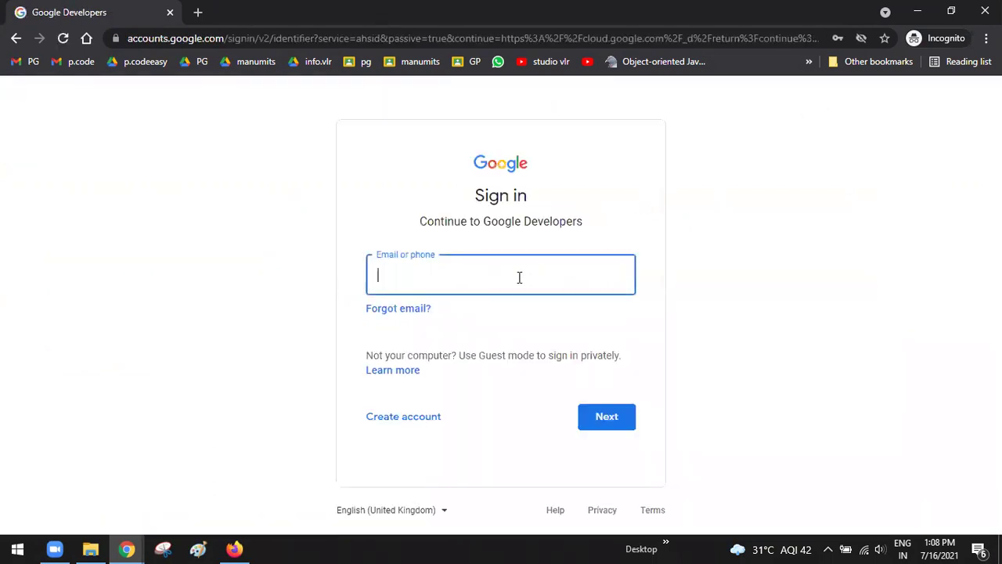
# Sign in to Google with the training account's e-mail address and password
pyautogui.click(520, 277)
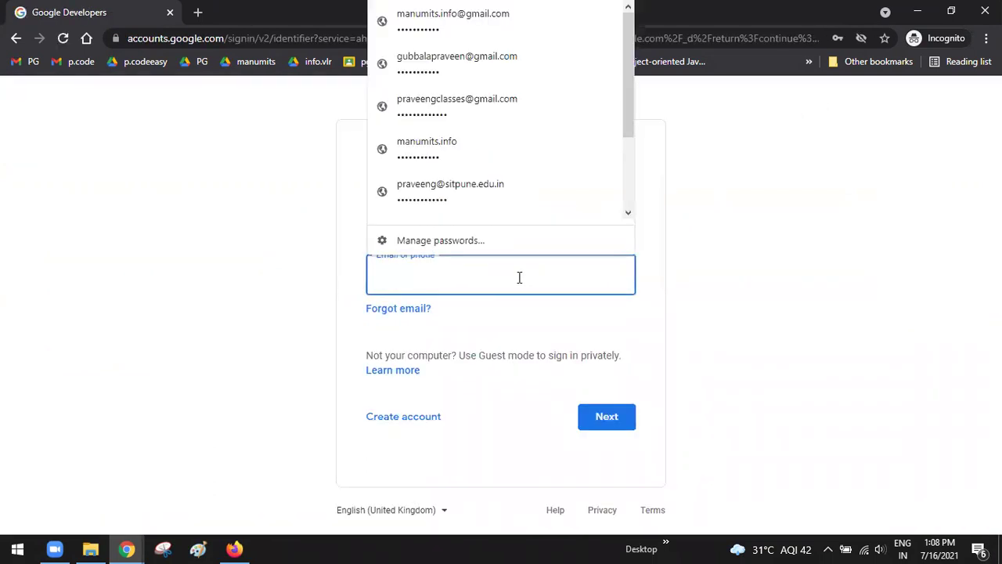
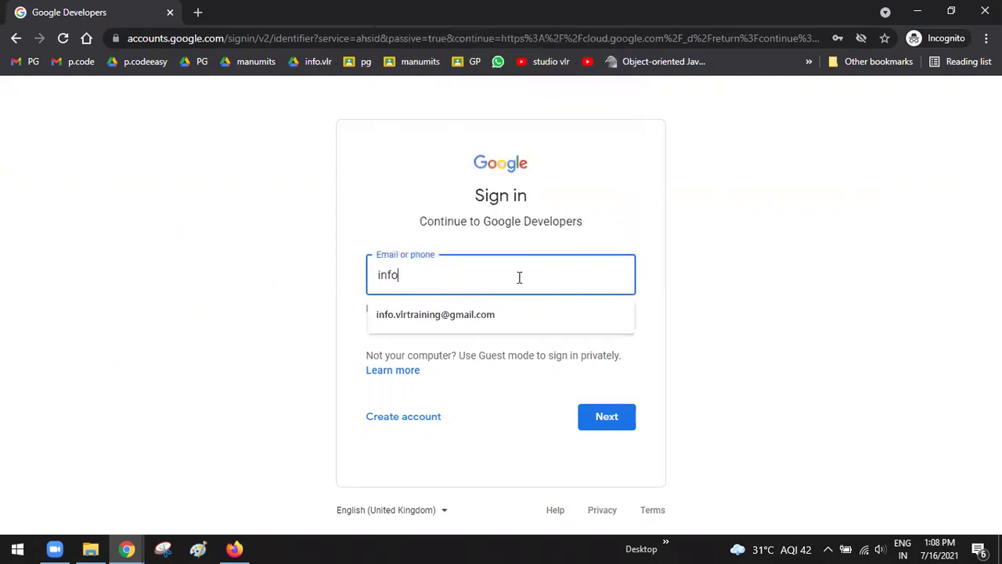
pyautogui.click(586, 423)
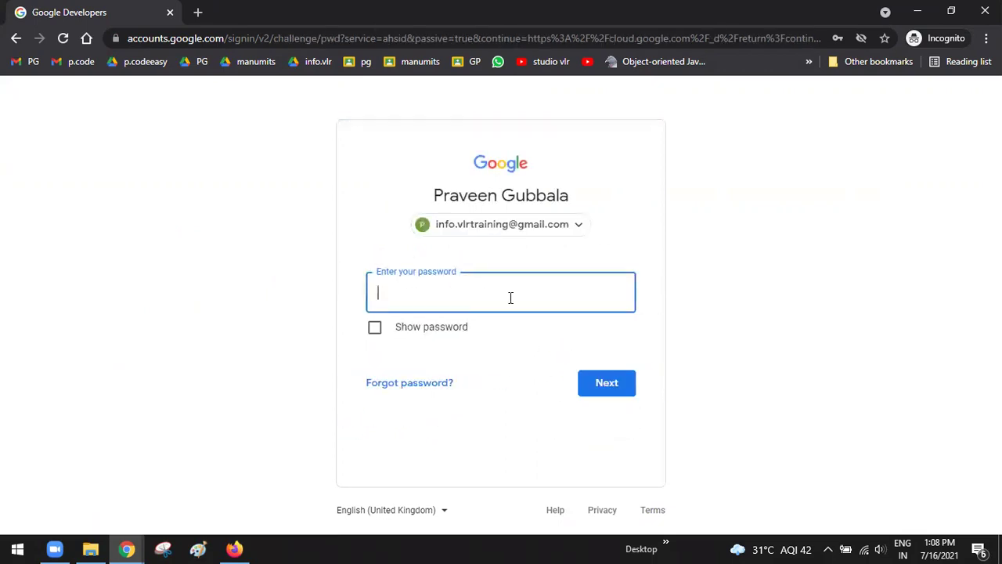
pyautogui.click(509, 296)
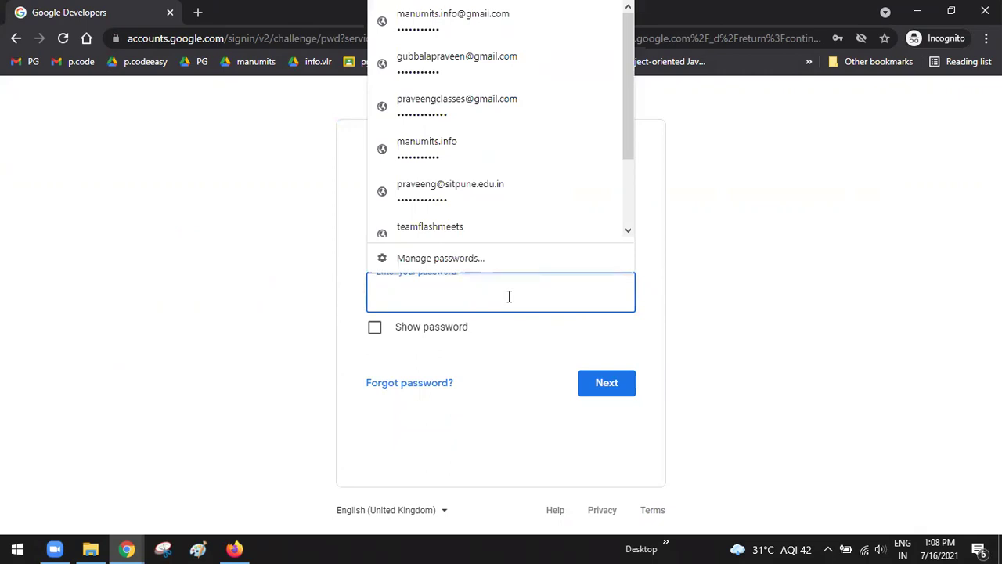
pyautogui.write('*********')
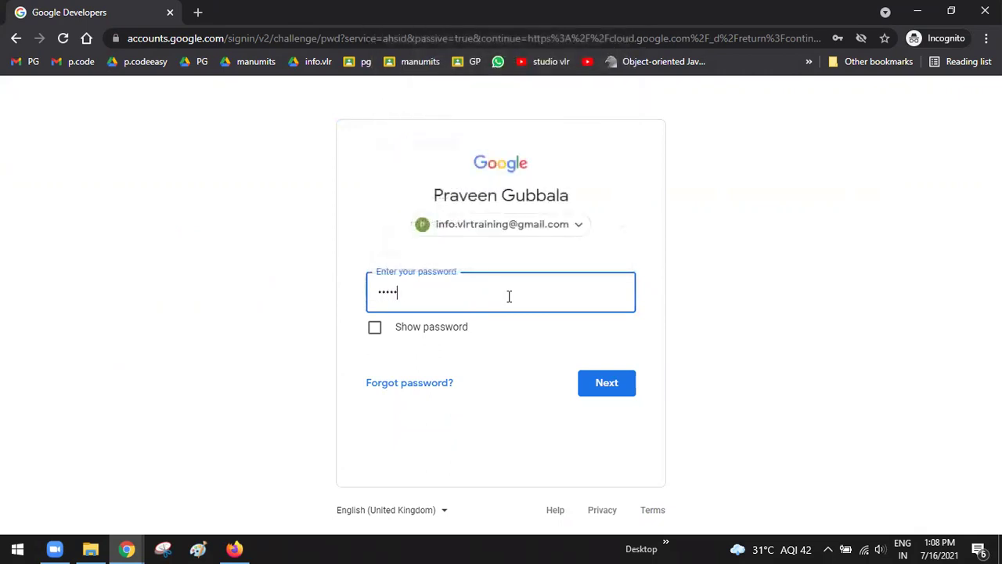
pyautogui.write('**')
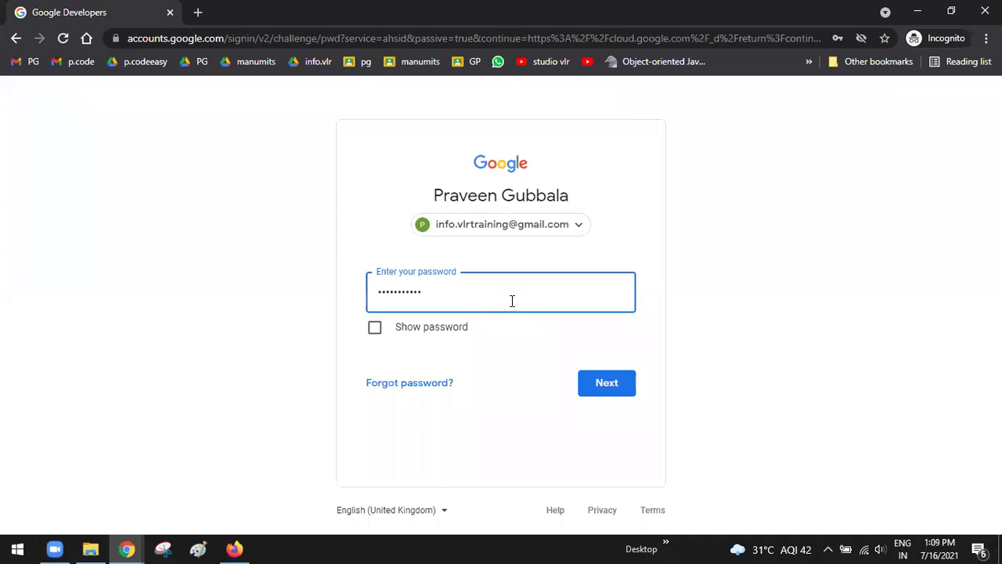
pyautogui.click(607, 383)
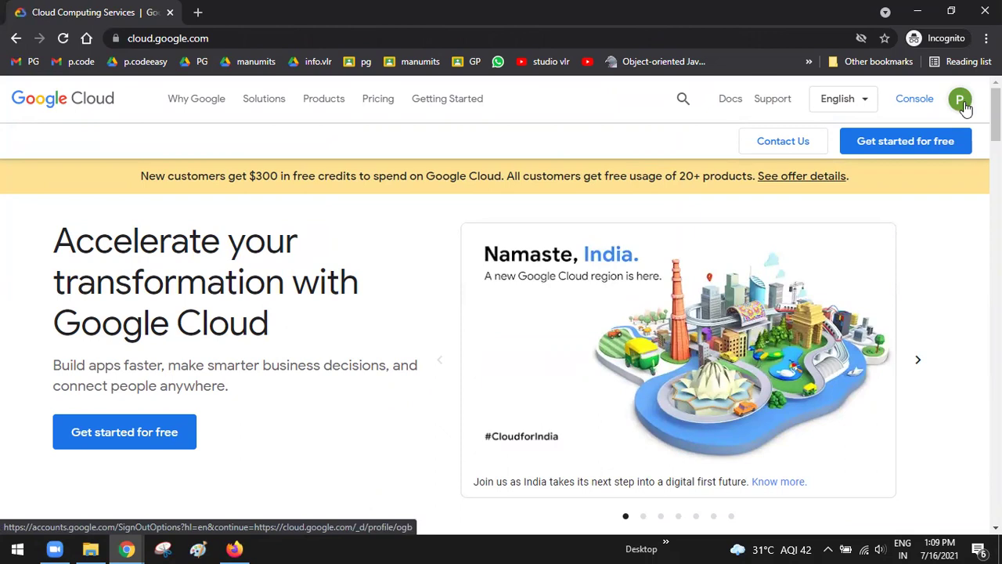
# Confirm which account is signed in, then begin the free Google Cloud trial sign-up
pyautogui.click(965, 109)
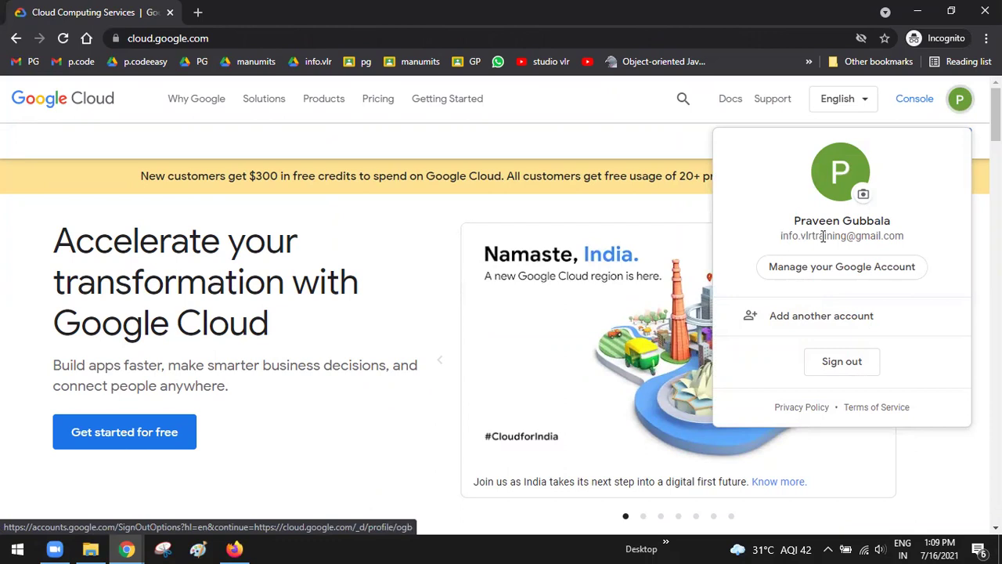
pyautogui.click(946, 458)
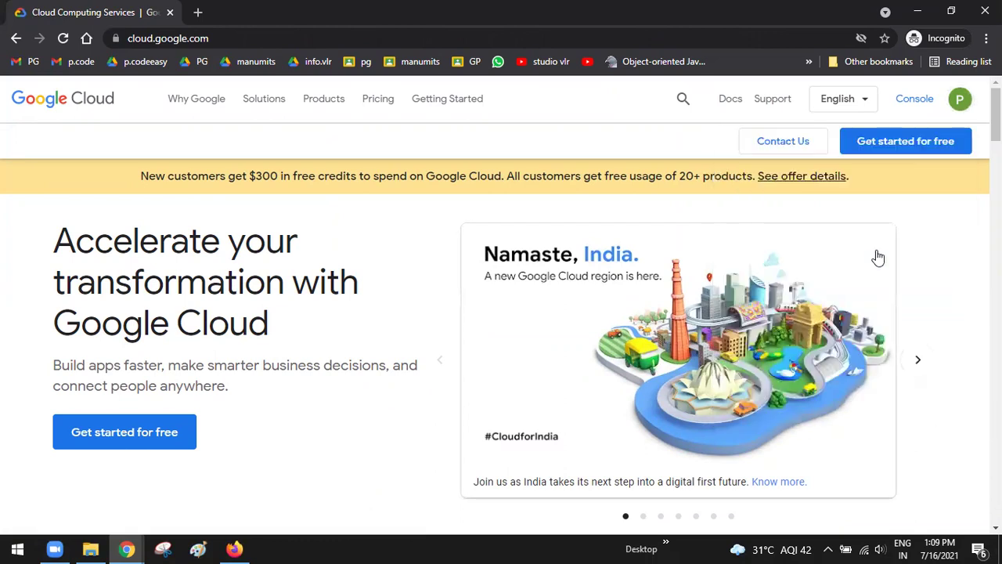
pyautogui.click(908, 144)
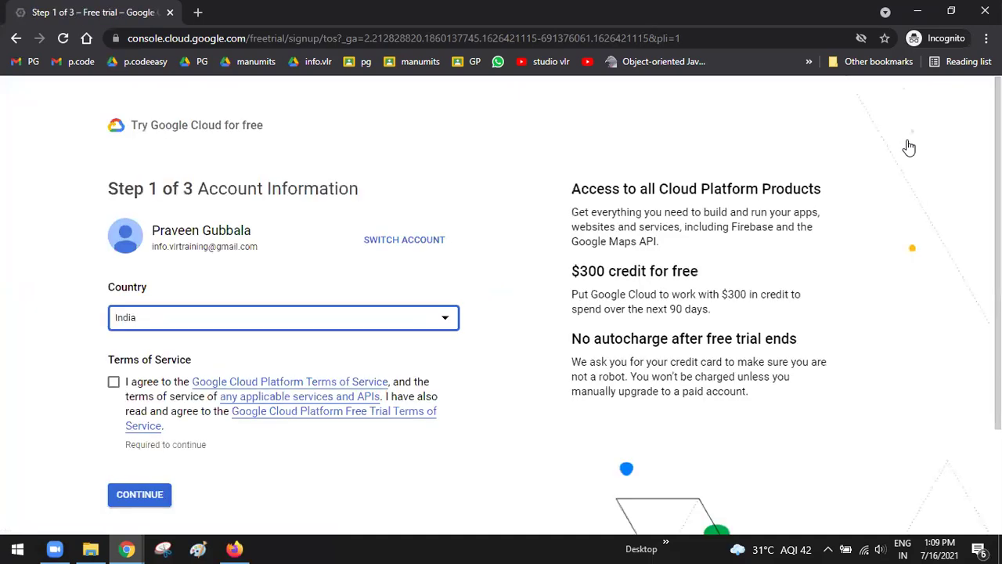
# Accept the Terms of Service with India as the country and continue to identity verification
pyautogui.scroll(-2, 513, 223)
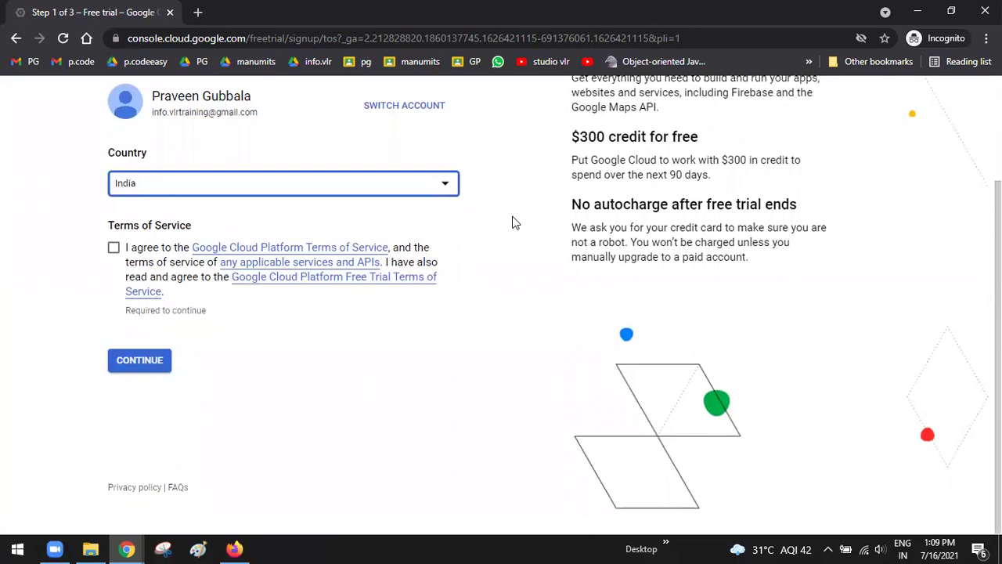
pyautogui.click(114, 249)
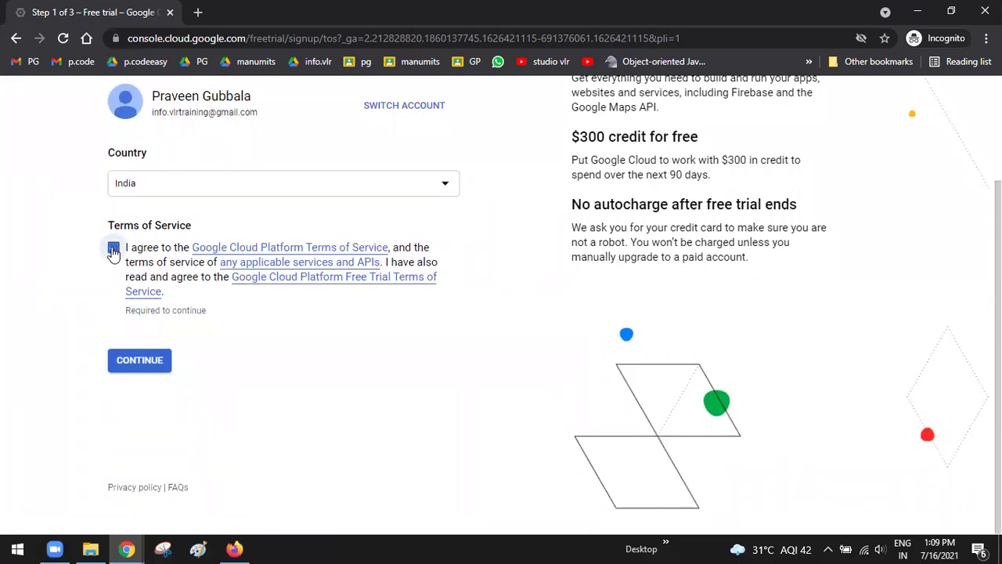
pyautogui.click(131, 362)
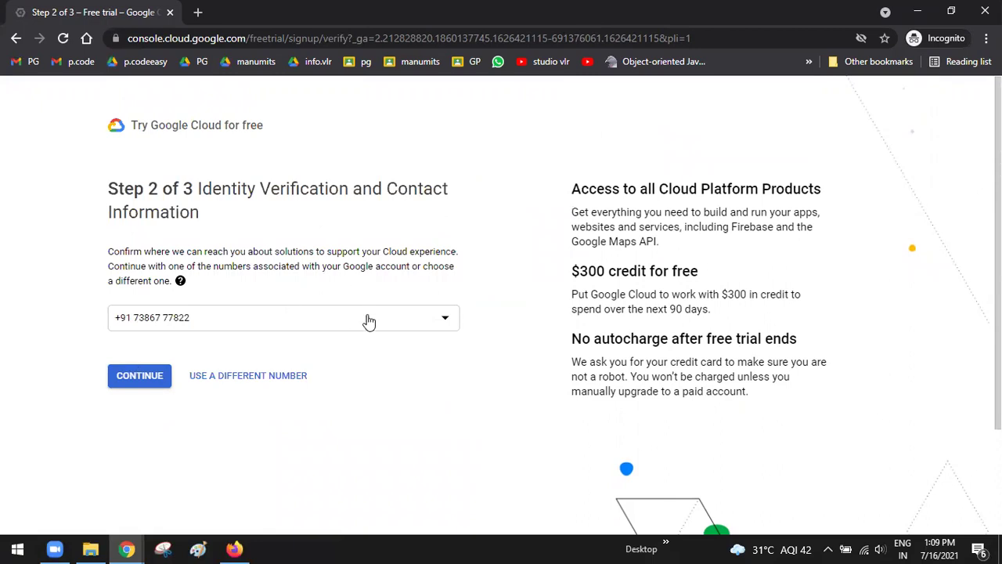
# Verify identity by sending a code to a different phone number
pyautogui.click(249, 376)
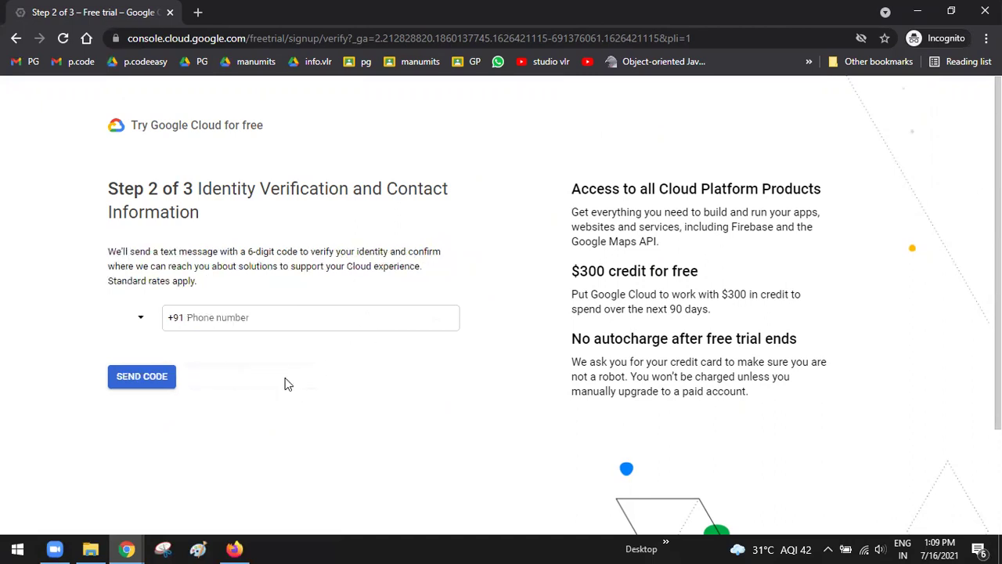
pyautogui.click(256, 325)
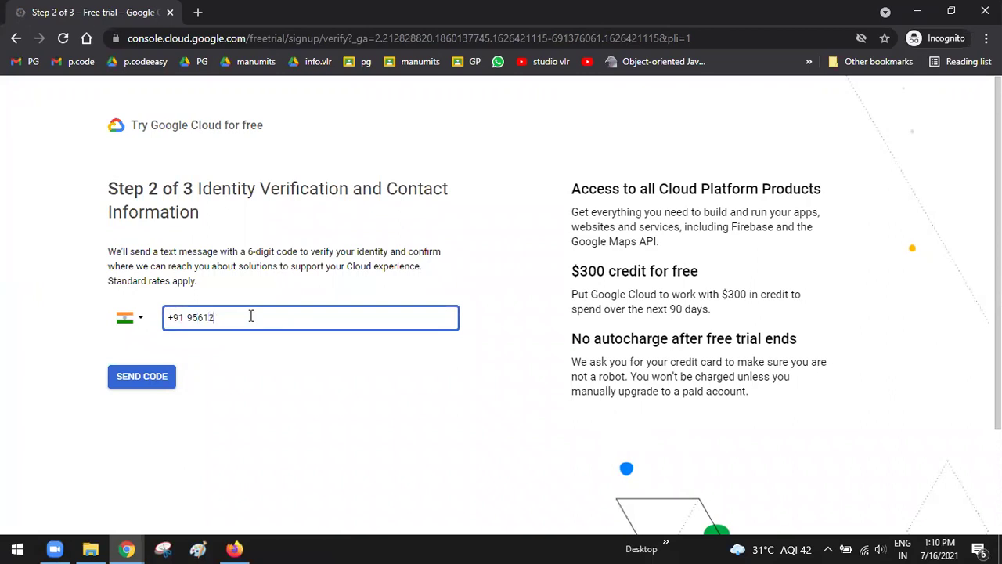
pyautogui.click(138, 376)
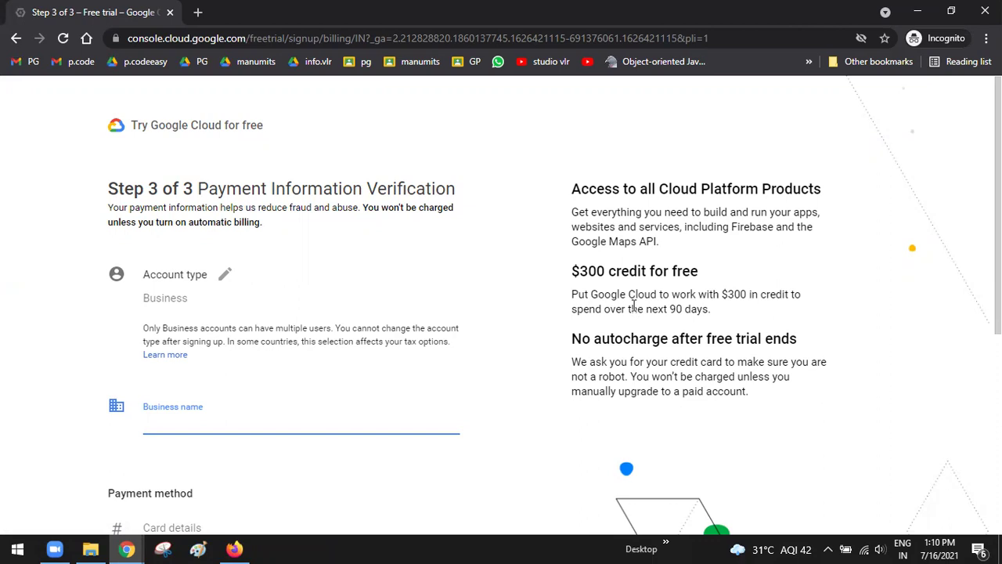
# Switch the account type to Individual and begin entering the card number
pyautogui.click(221, 280)
pyautogui.click(223, 302)
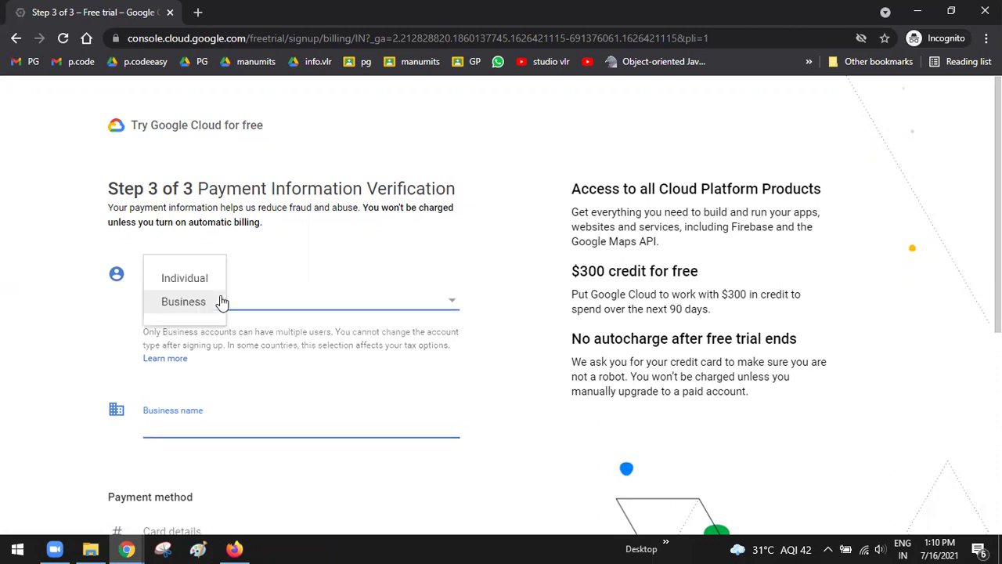
pyautogui.click(197, 279)
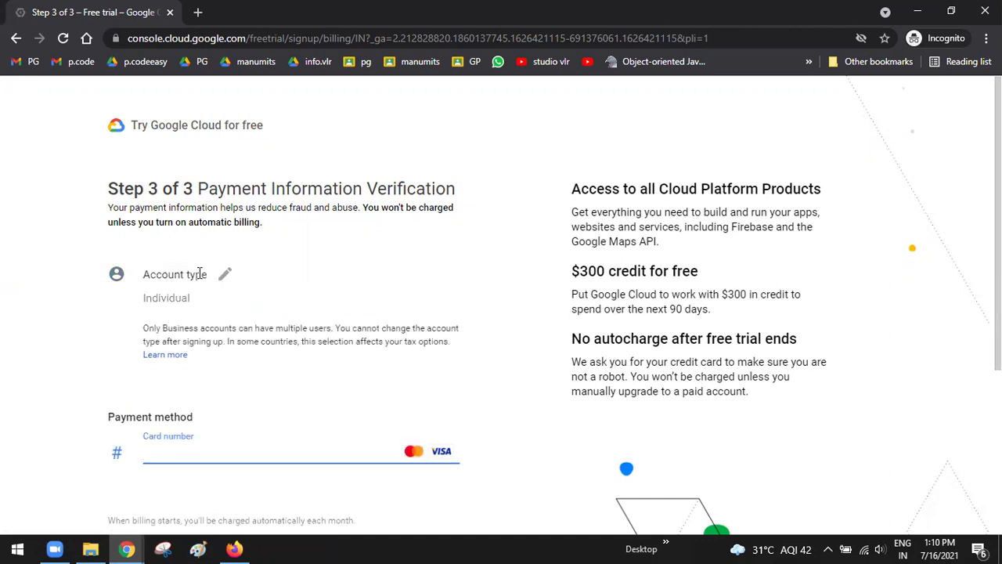
pyautogui.scroll(-2, 360, 331)
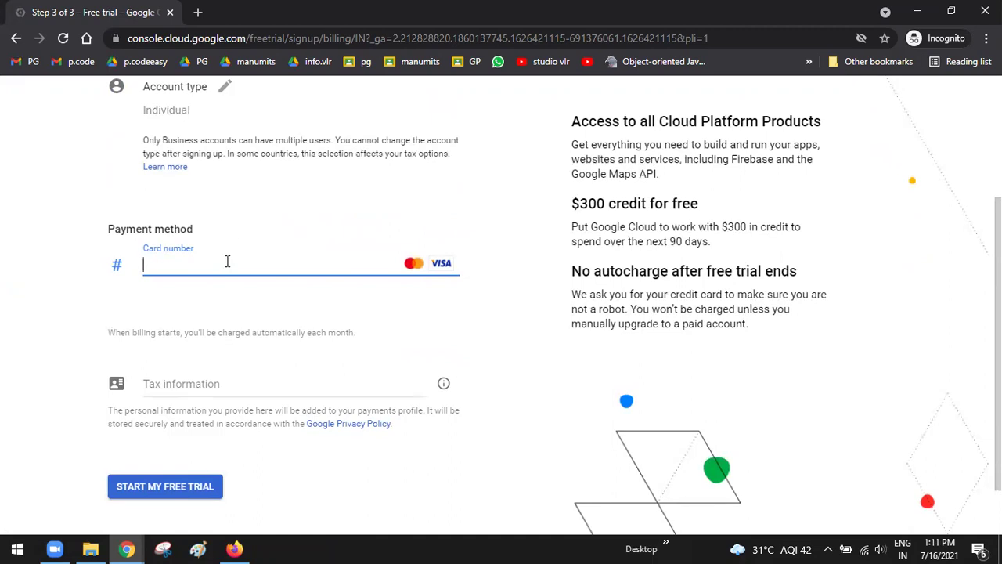
pyautogui.click(211, 269)
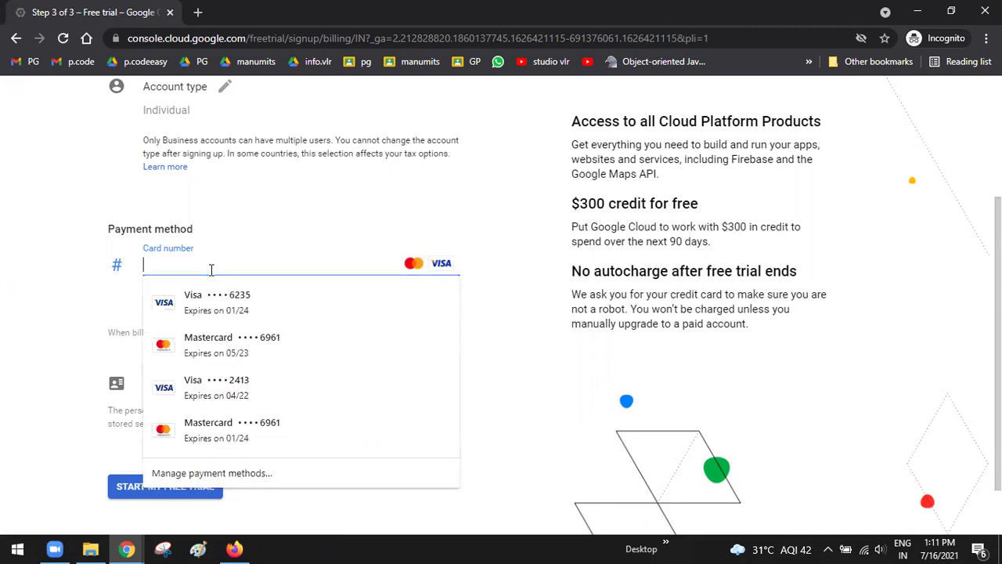
pyautogui.click(414, 156)
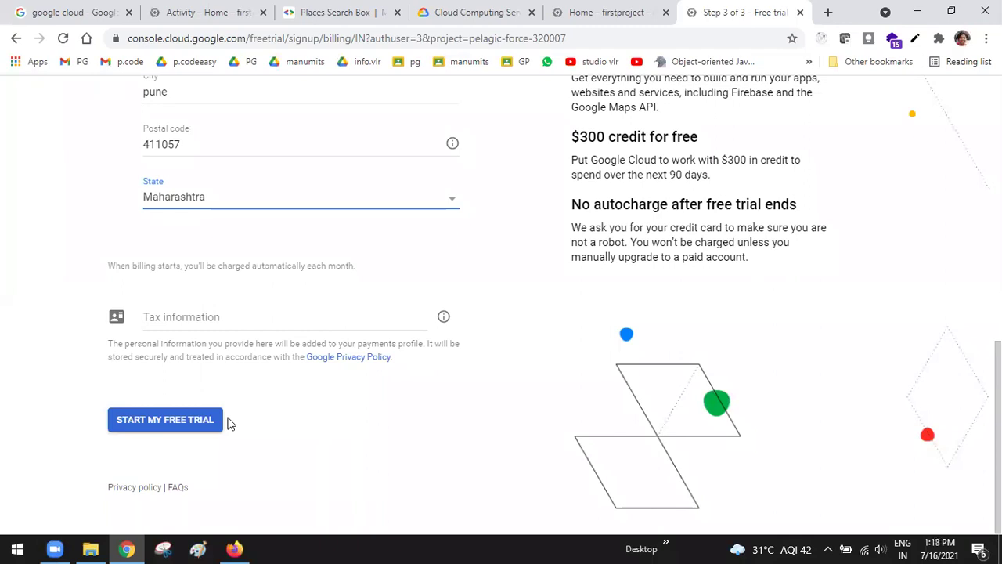
# Set tax status to Unregistered individual and submit the form to start the free trial
pyautogui.click(164, 421)
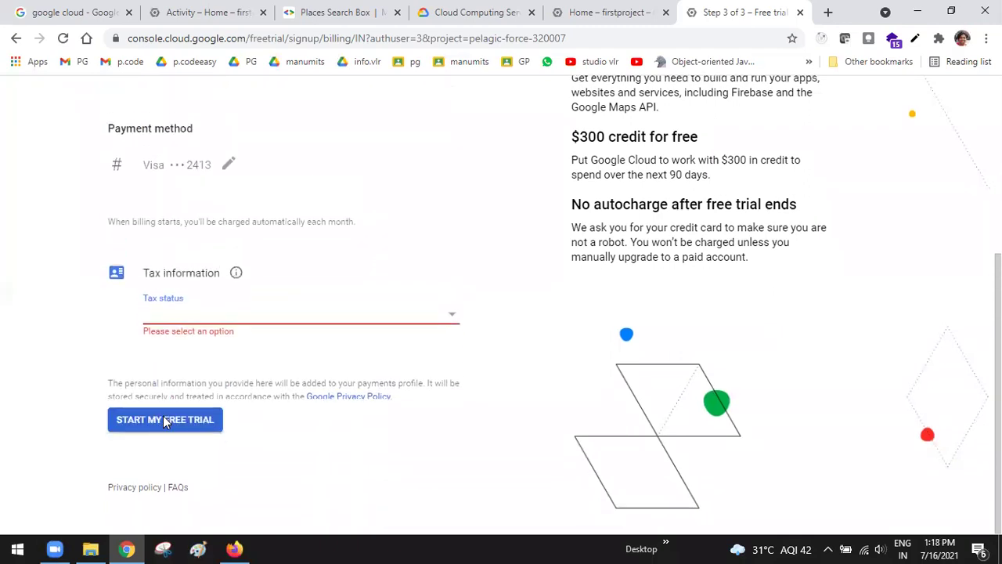
pyautogui.click(450, 325)
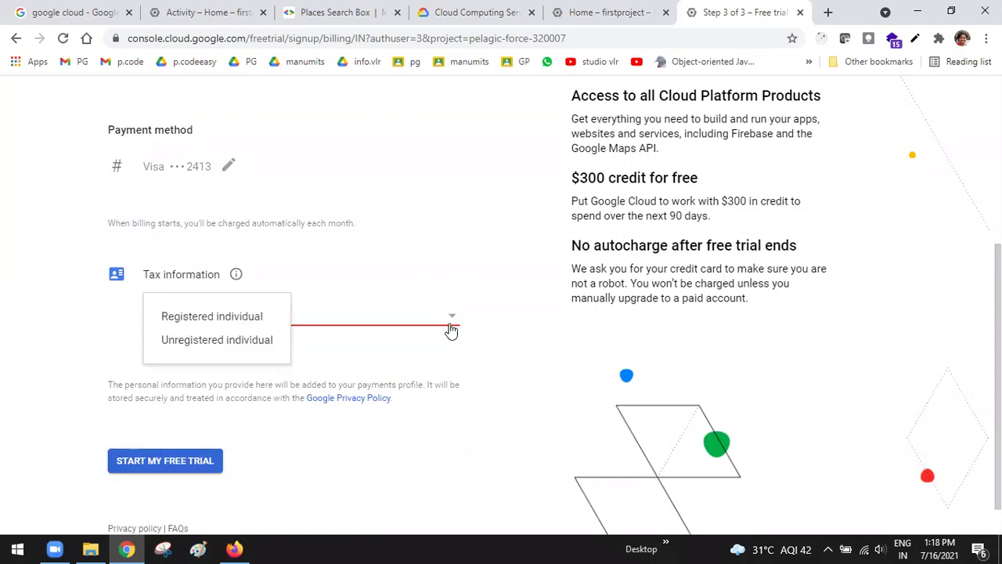
pyautogui.click(235, 345)
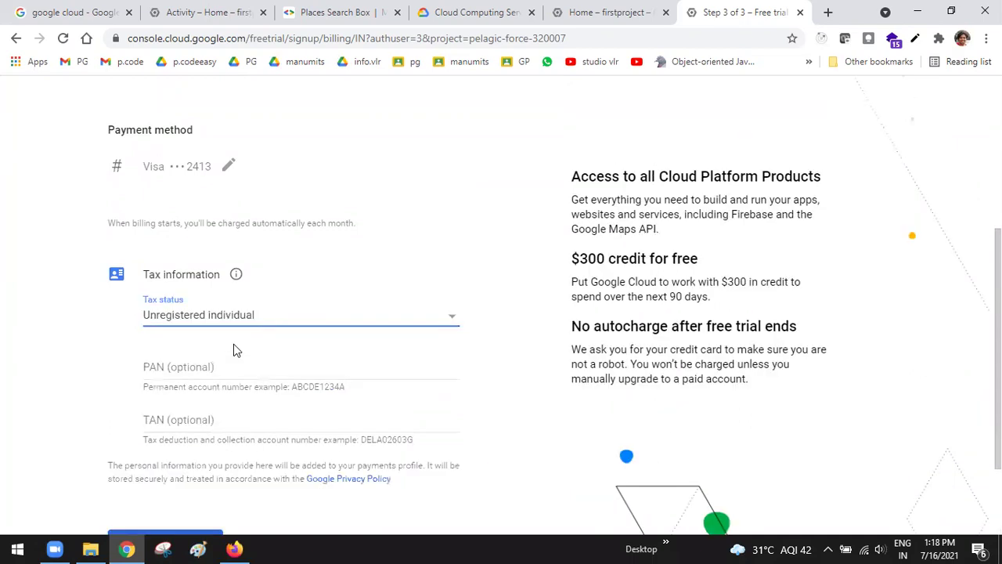
pyautogui.scroll(-3, 233, 344)
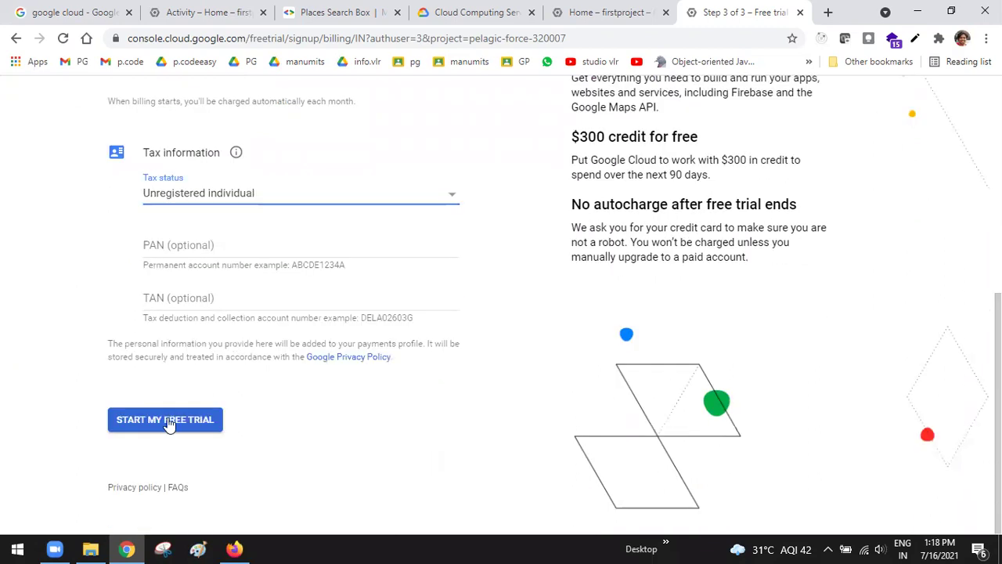
pyautogui.click(167, 426)
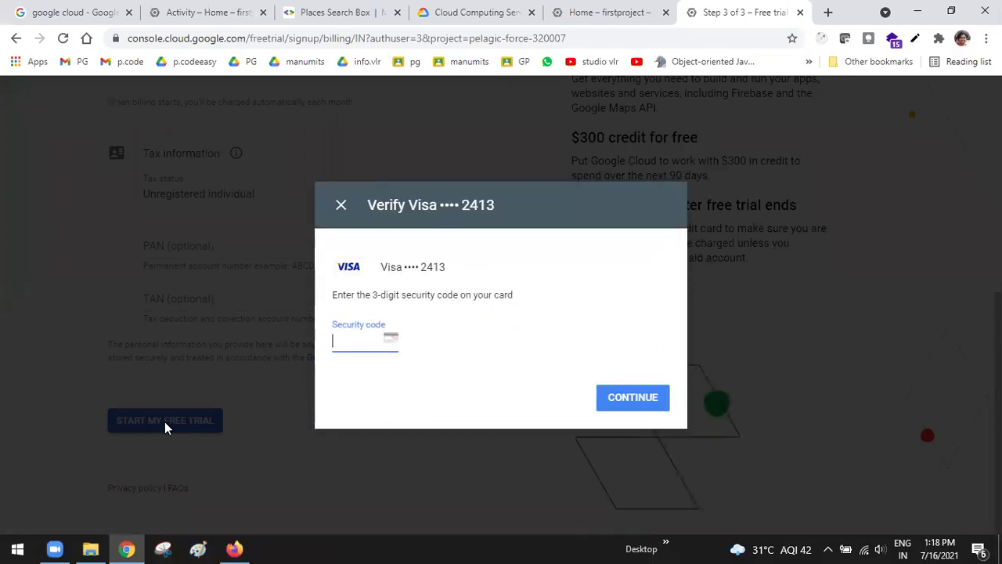
# Enter the card's security code in the Verify Visa dialog and continue
pyautogui.write('2')
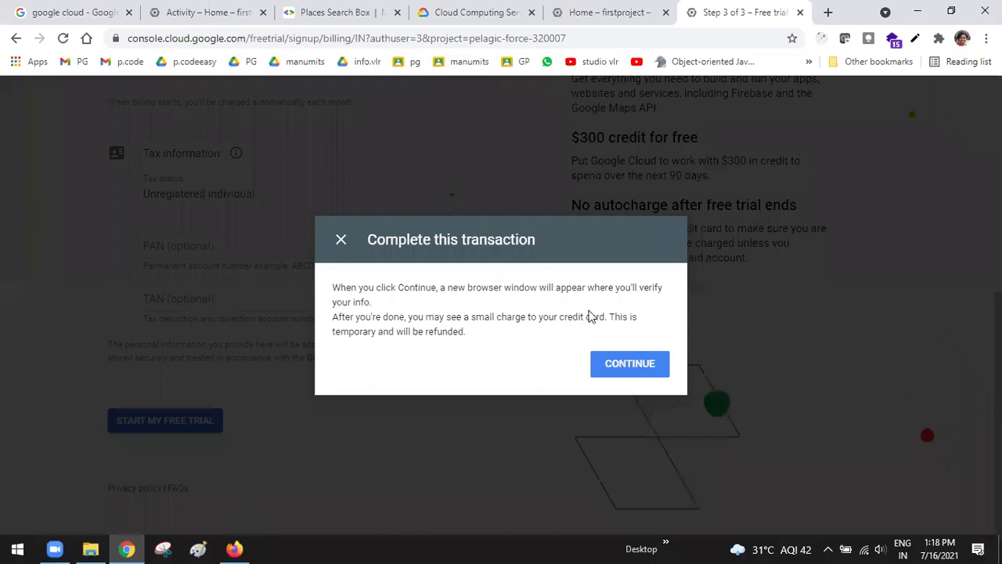
pyautogui.click(627, 365)
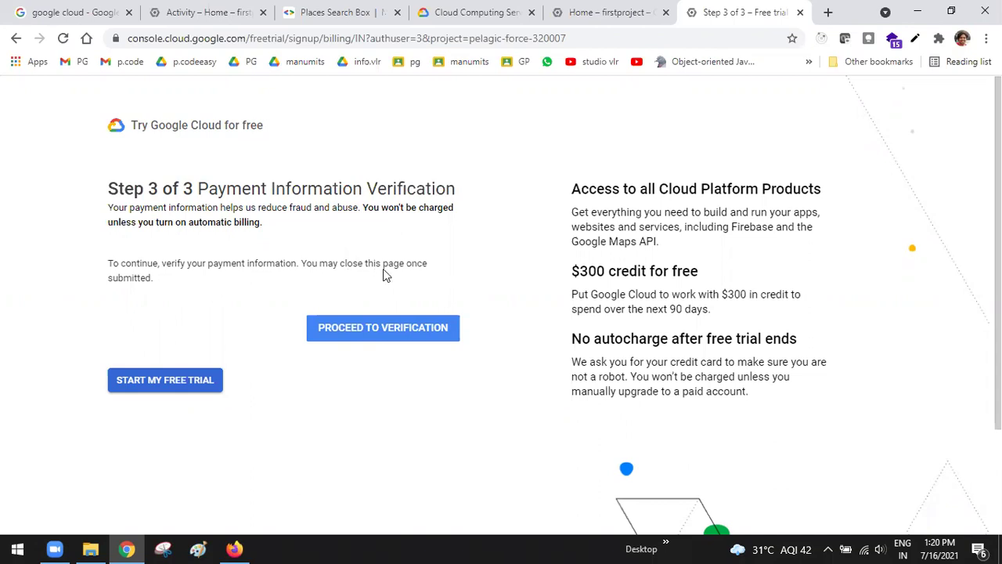
# Proceed to verification of the payment information
pyautogui.click(382, 338)
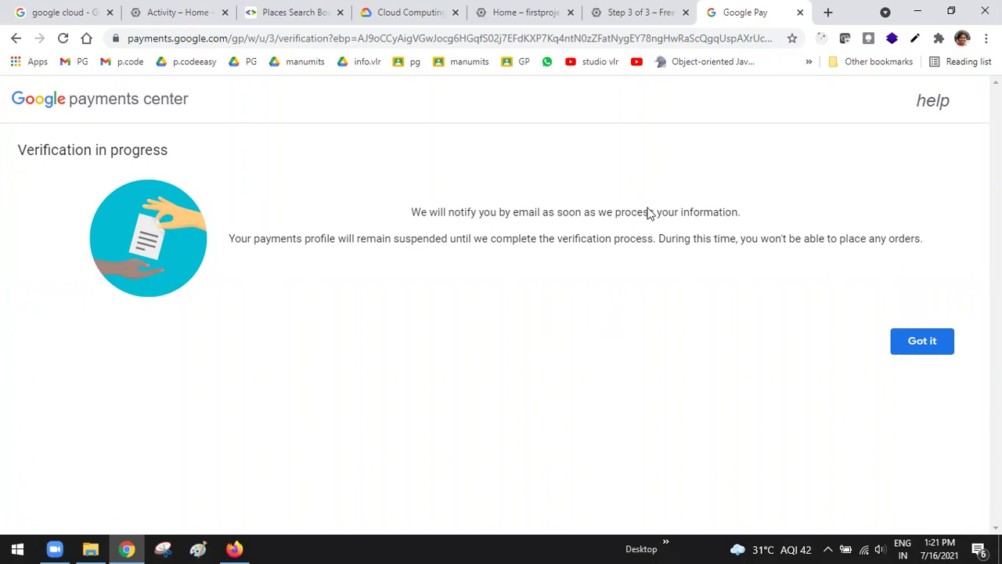
# Open Gmail in a new browser tab
pyautogui.click(828, 12)
pyautogui.write('gmail')
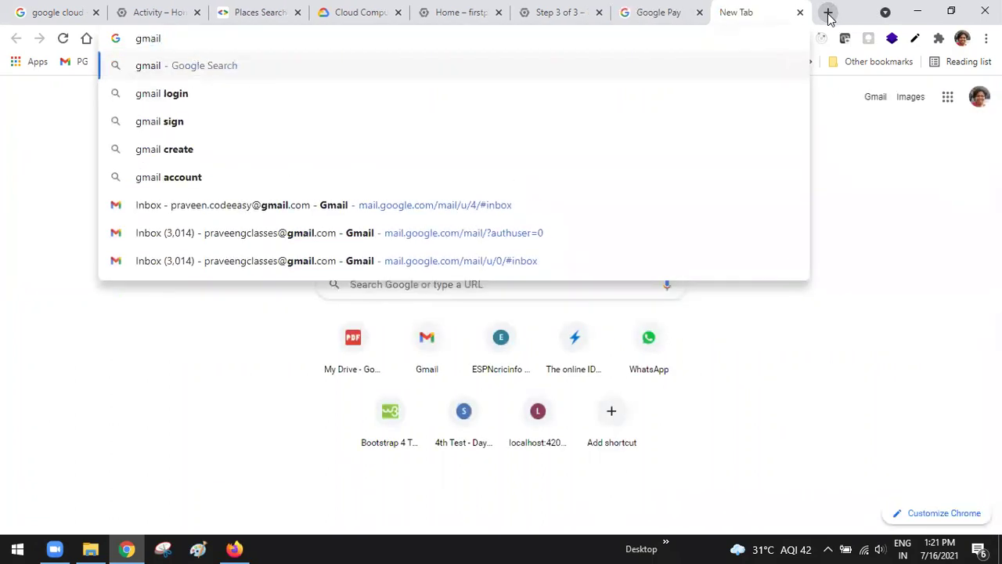
pyautogui.hotkey('ctrl', 'Return')
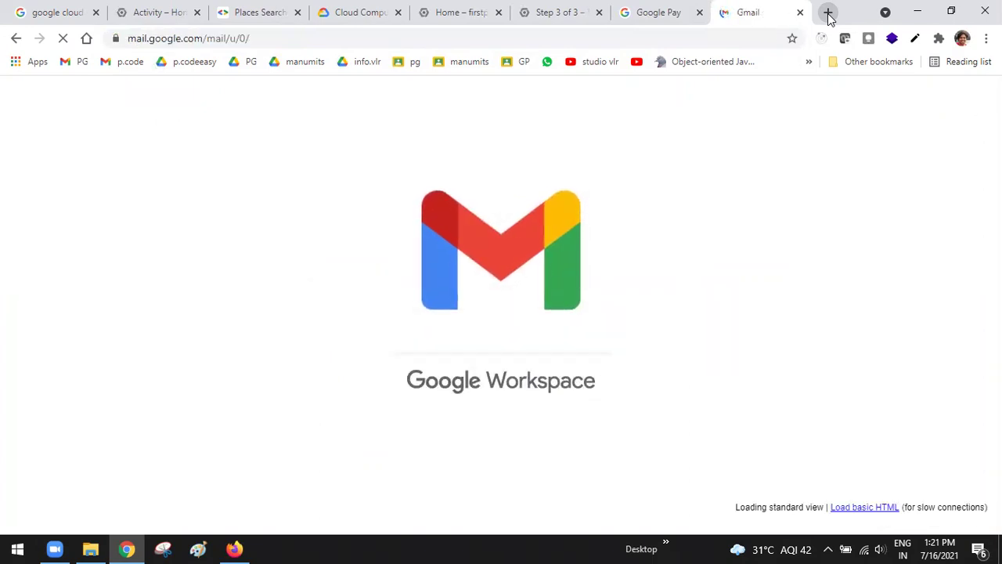
# Switch to the training account's inbox and open the 'Verify your payment method' email
pyautogui.click(976, 103)
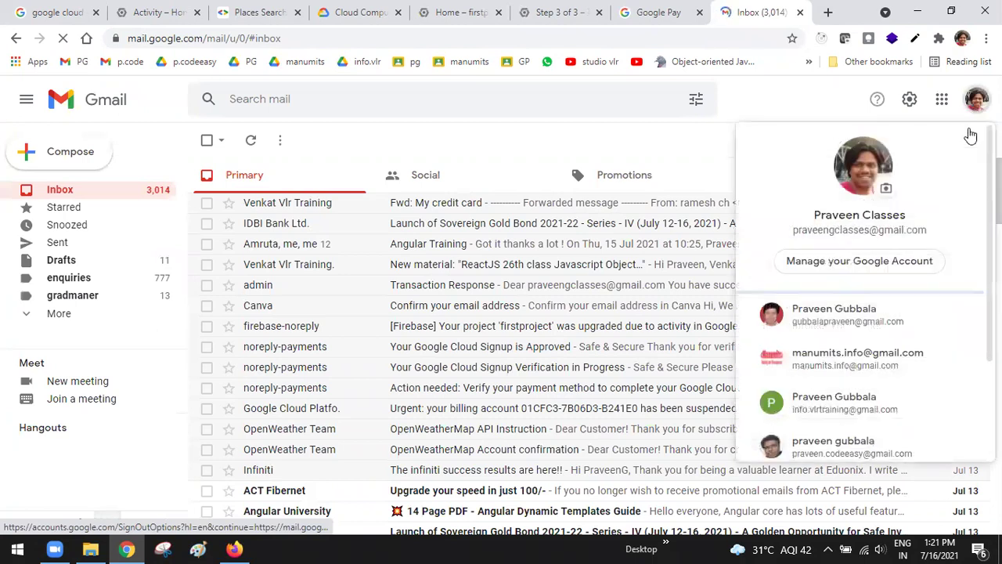
pyautogui.click(844, 411)
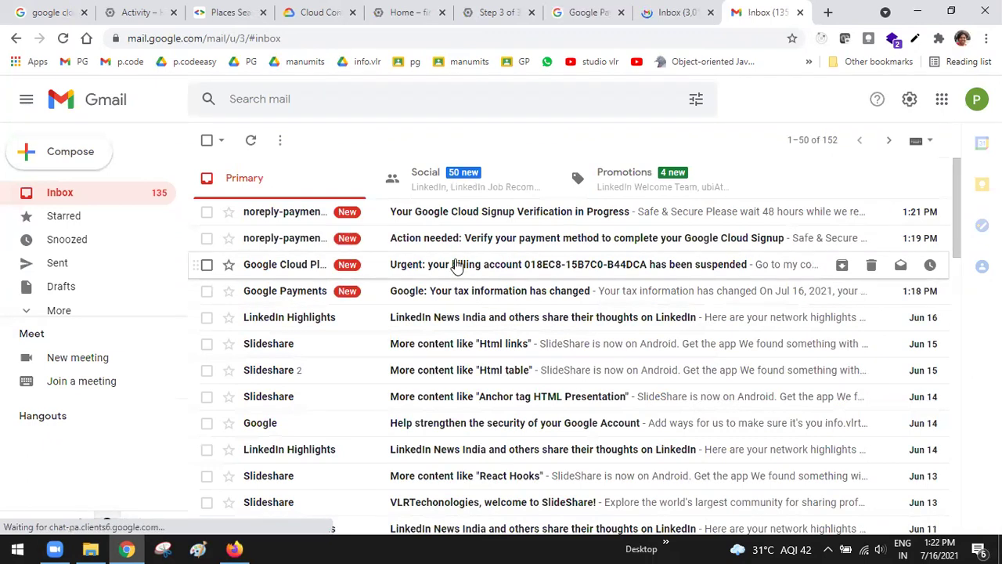
pyautogui.click(459, 249)
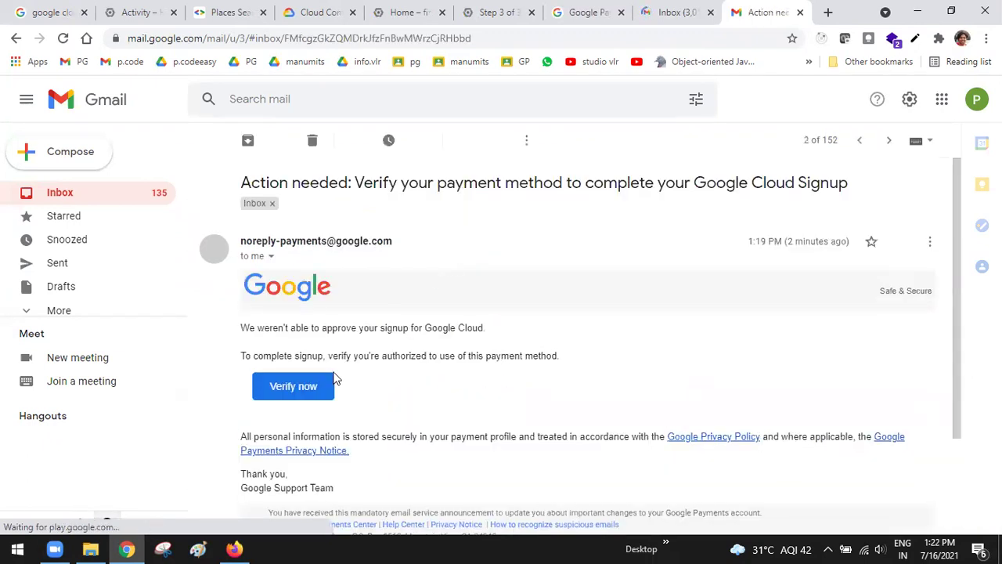
# Try the Verify now link, close the error page, and read the 'Verification in Progress' email
pyautogui.click(304, 388)
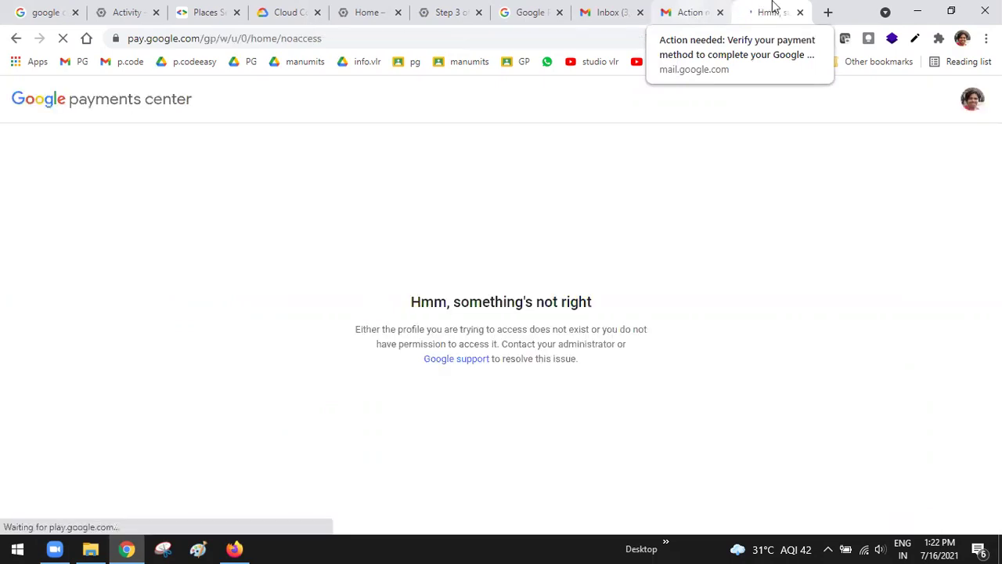
pyautogui.click(800, 13)
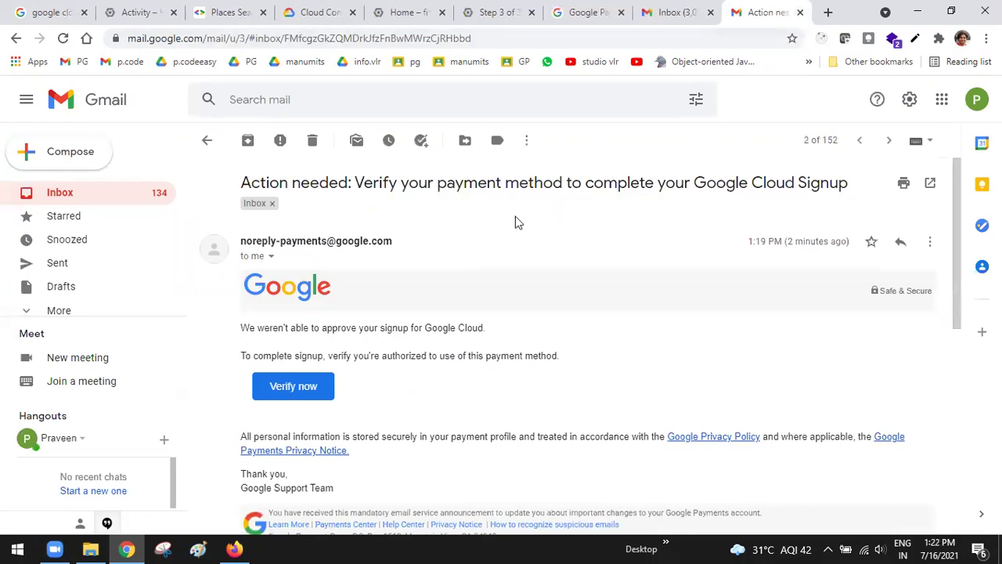
pyautogui.click(207, 141)
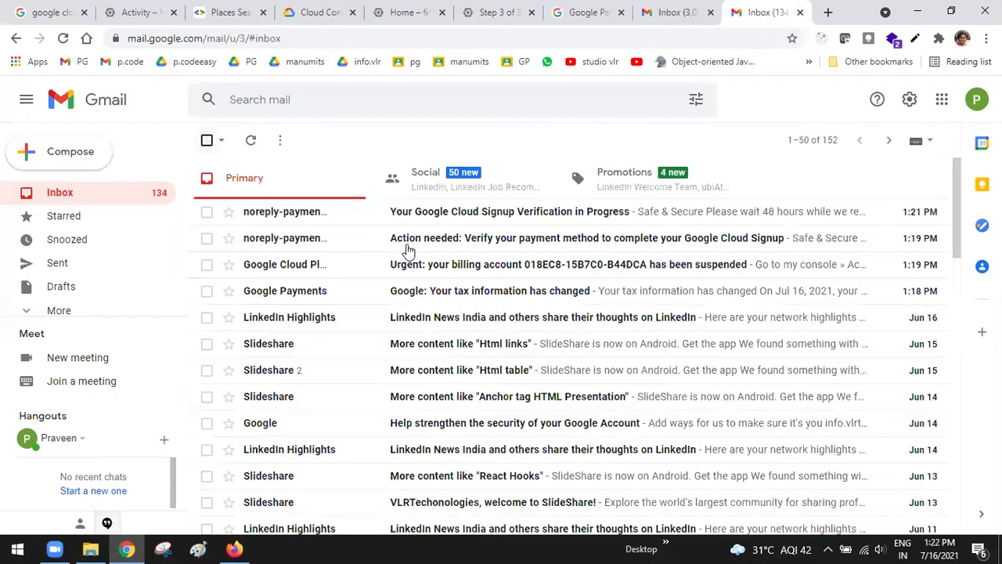
pyautogui.click(473, 218)
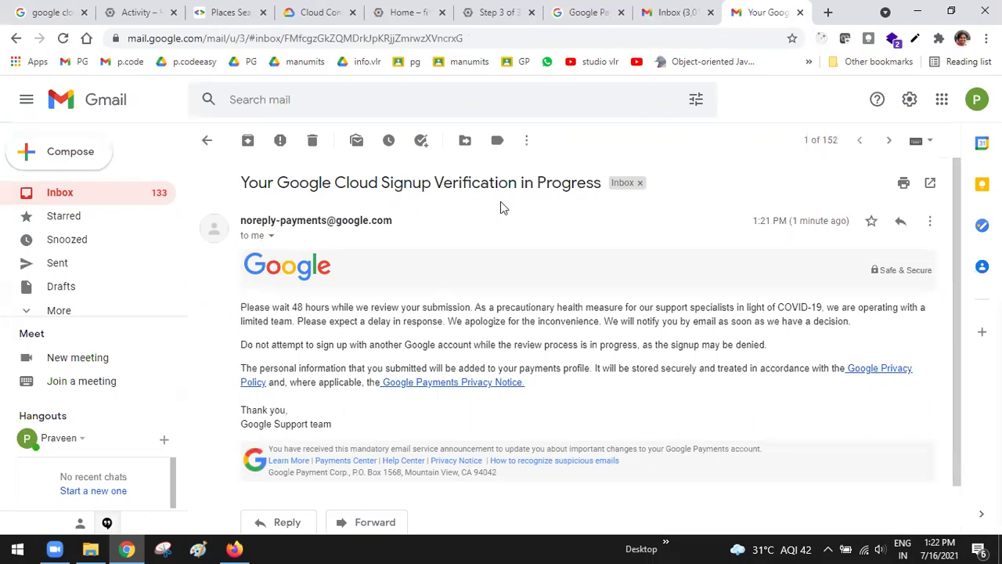
pyautogui.click(206, 140)
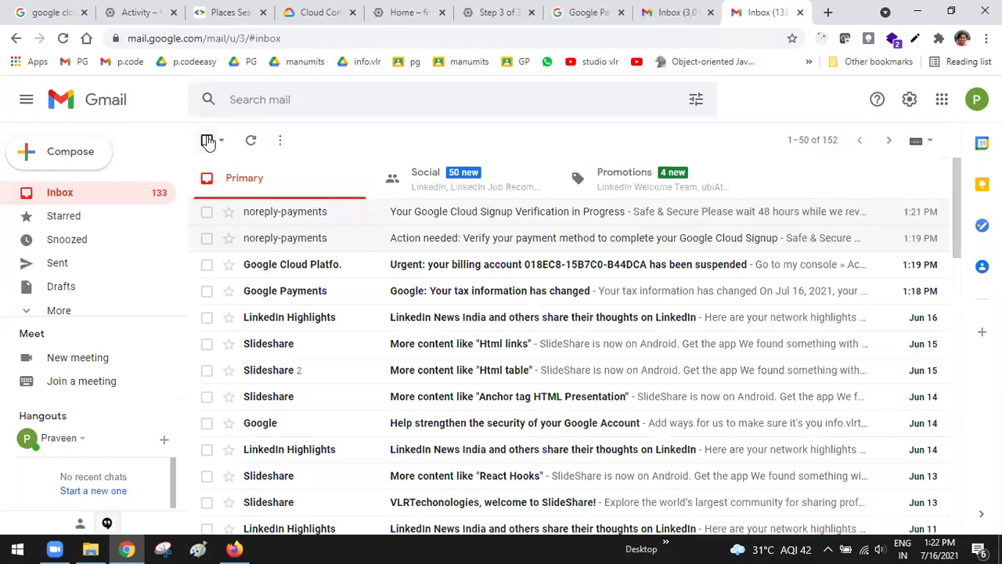
# Open the urgent billing-suspension email, try its billing link, and close the permissions error
pyautogui.click(441, 268)
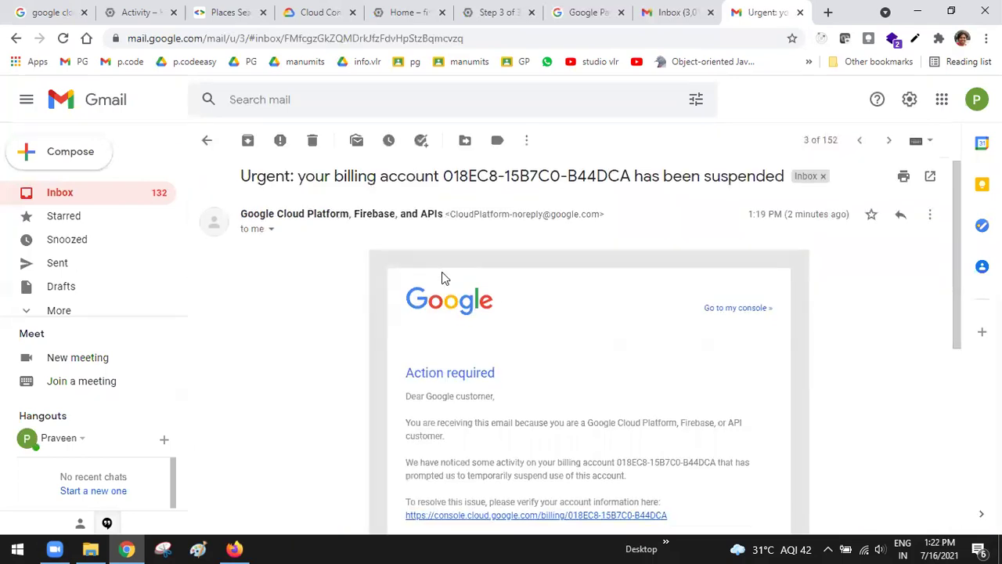
pyautogui.scroll(-3, 443, 276)
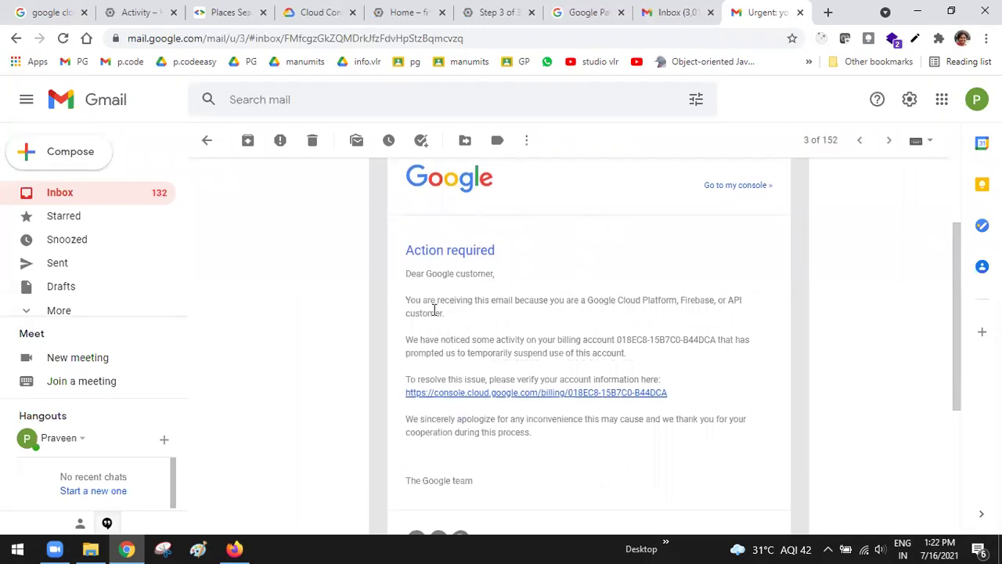
pyautogui.click(517, 393)
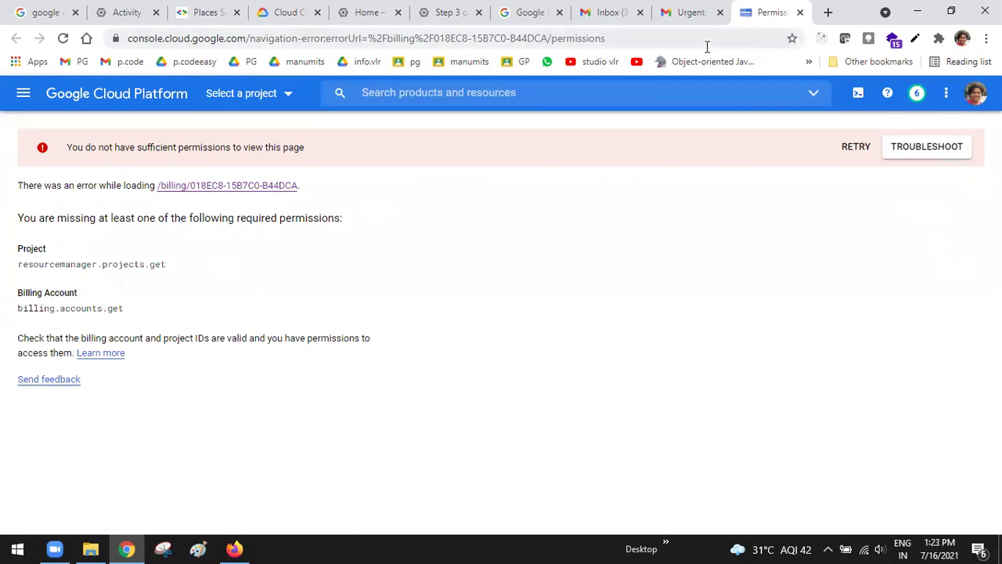
pyautogui.click(800, 12)
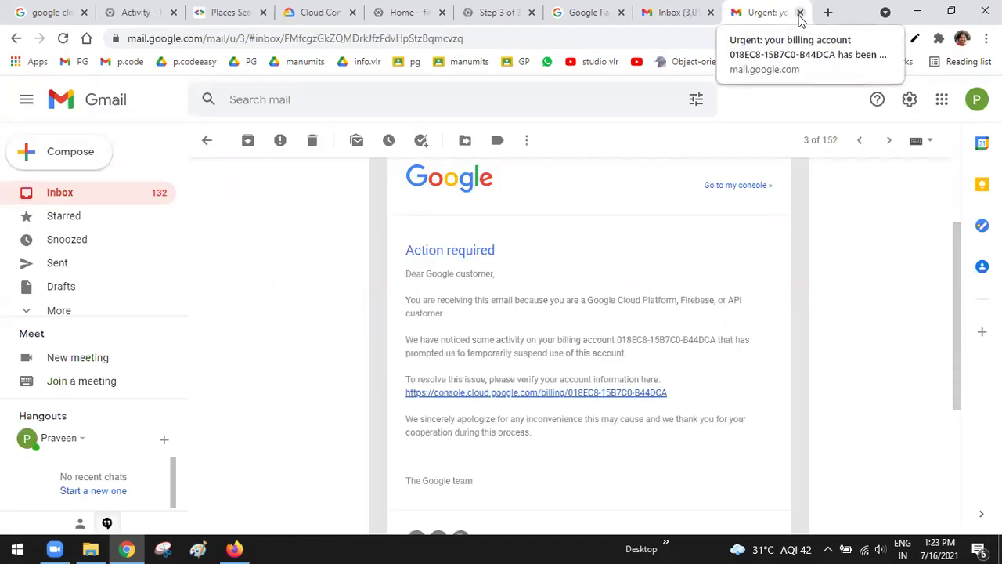
pyautogui.click(827, 13)
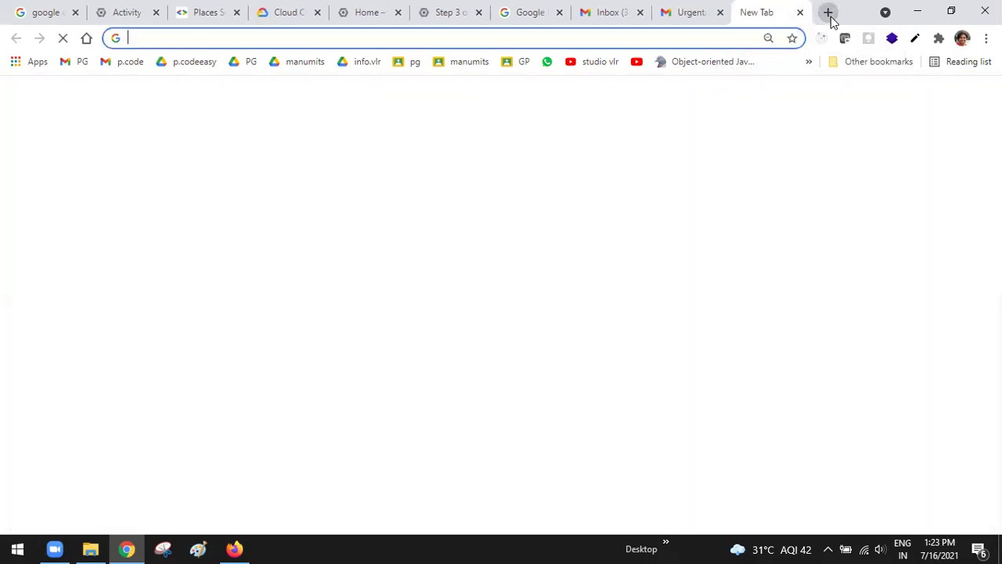
# Load cloud.google.com in the new browser tab
pyautogui.write('co')
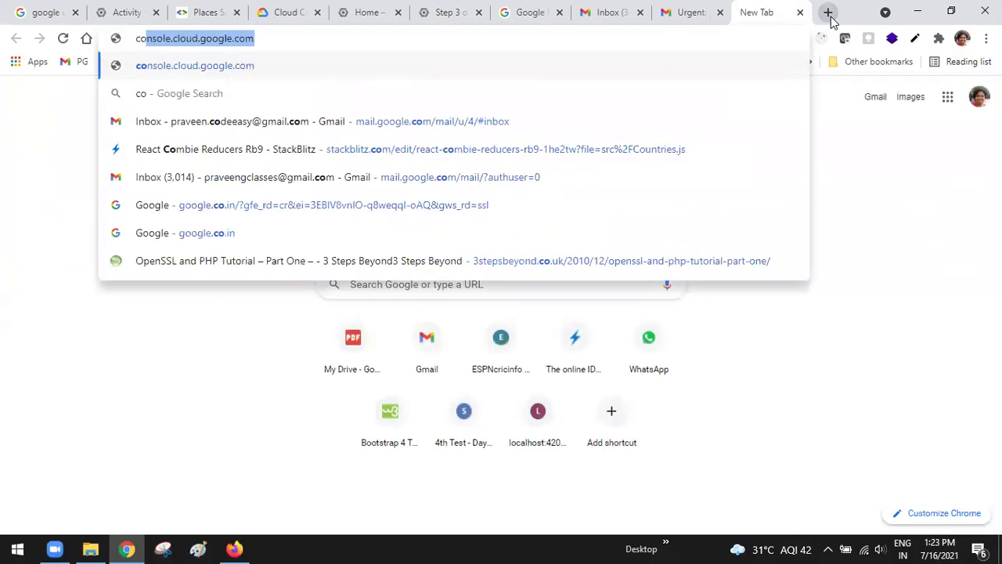
pyautogui.press('BackSpace')
pyautogui.press('BackSpace')
pyautogui.press('BackSpace')
pyautogui.write('clo')
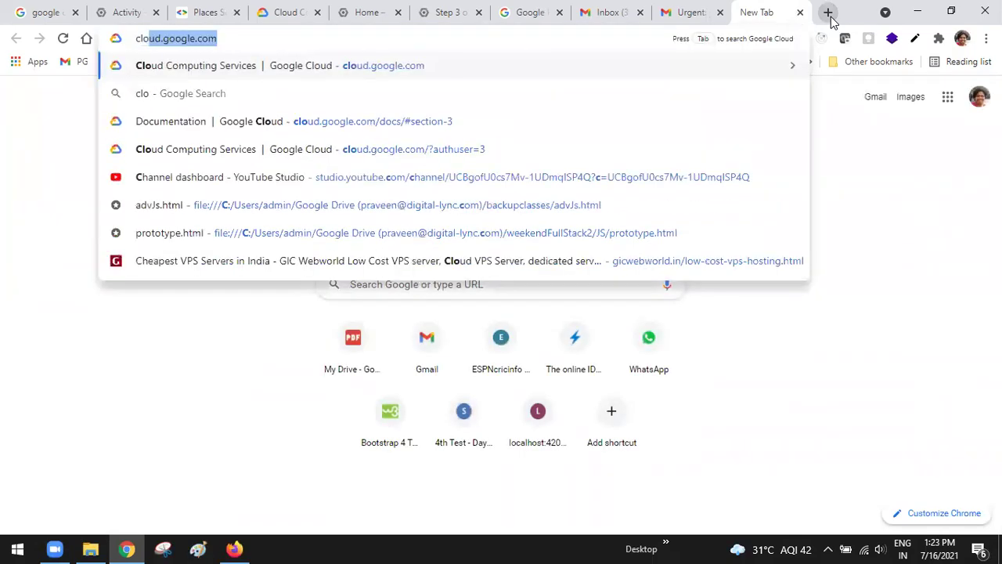
pyautogui.press('Right')
pyautogui.press('Return')
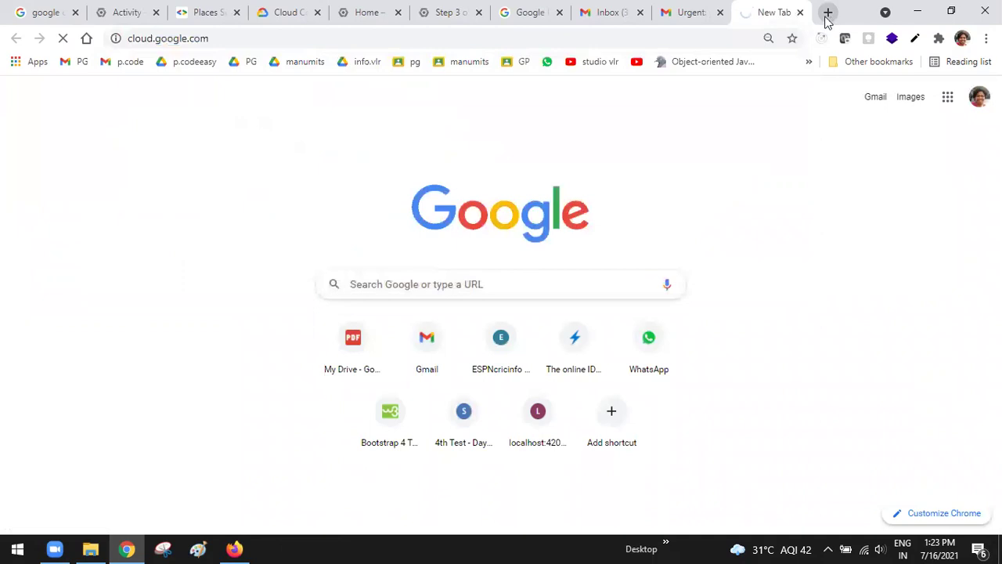
# Return Gmail to the inbox list, then go to the Google Cloud console
pyautogui.click(683, 13)
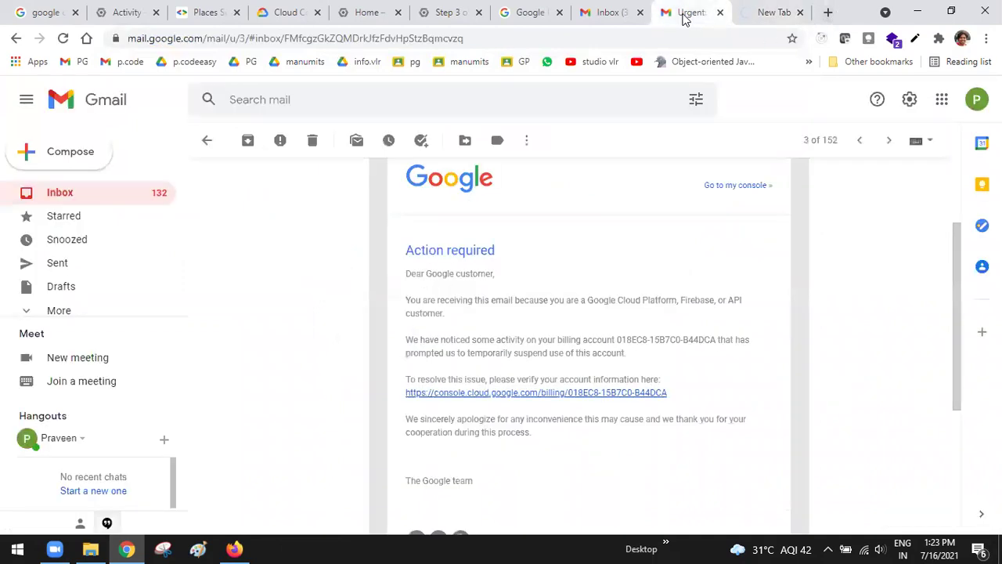
pyautogui.click(206, 141)
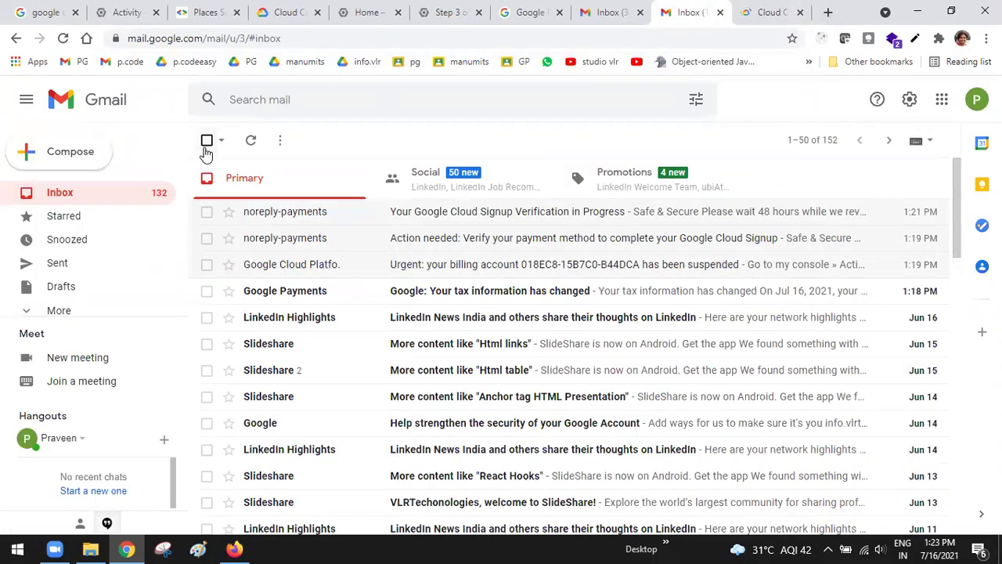
pyautogui.click(772, 12)
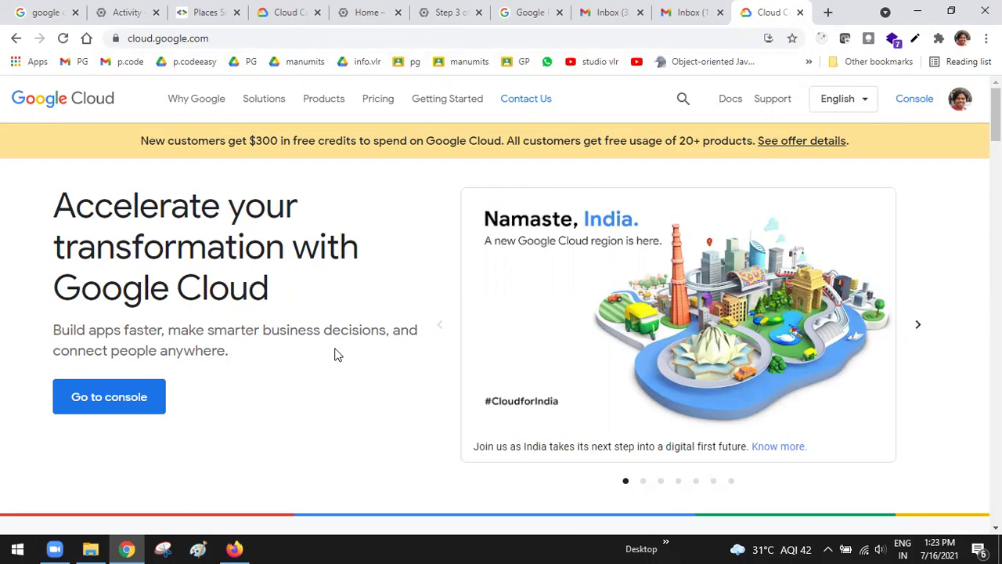
pyautogui.click(126, 399)
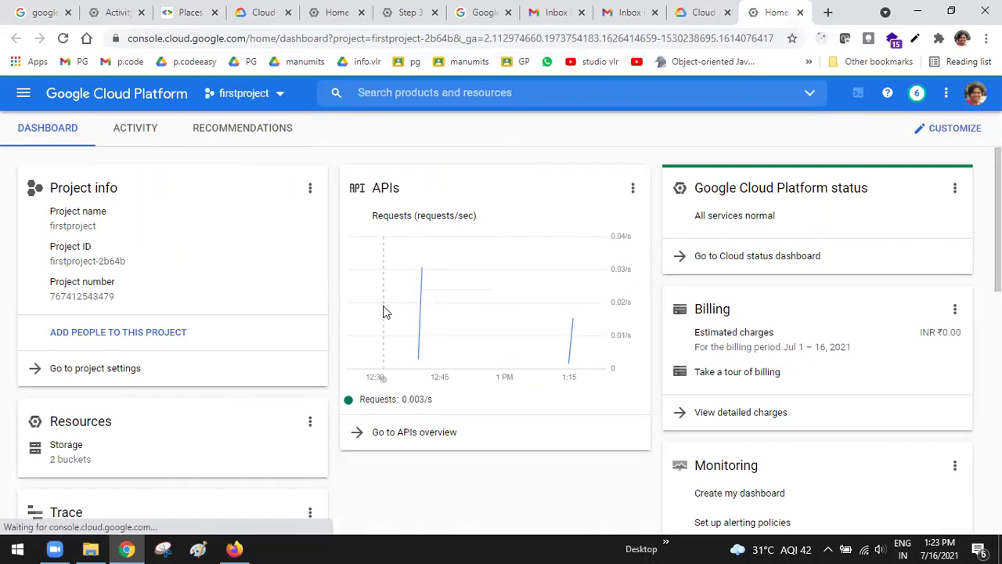
# Switch the console to the other Google account and bring up its project chooser
pyautogui.click(975, 93)
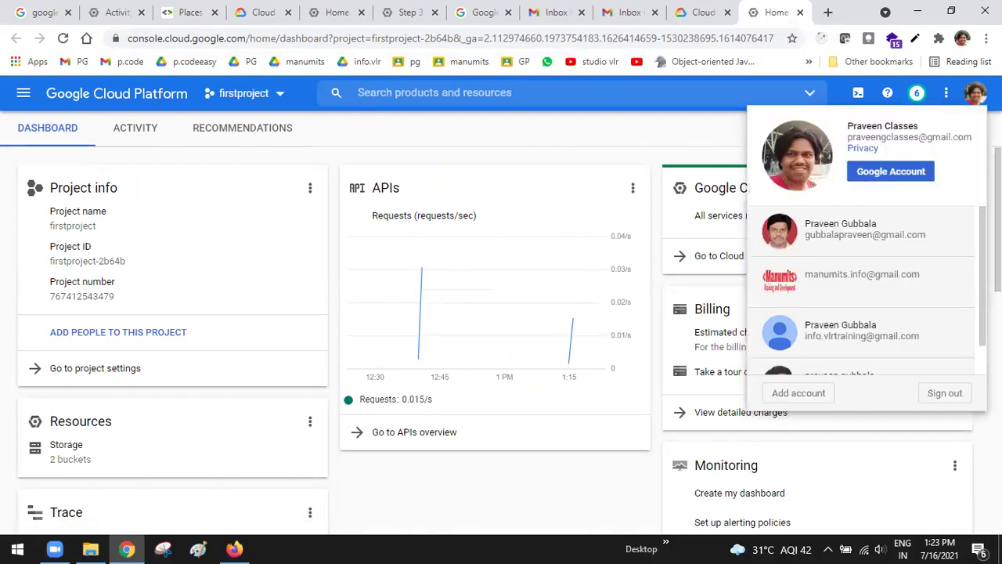
pyautogui.click(850, 337)
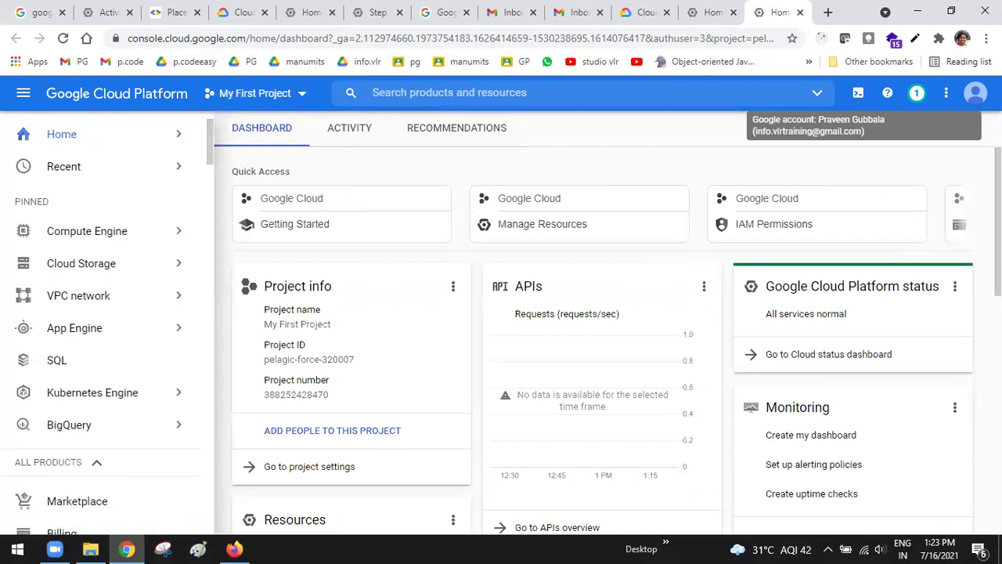
pyautogui.click(303, 94)
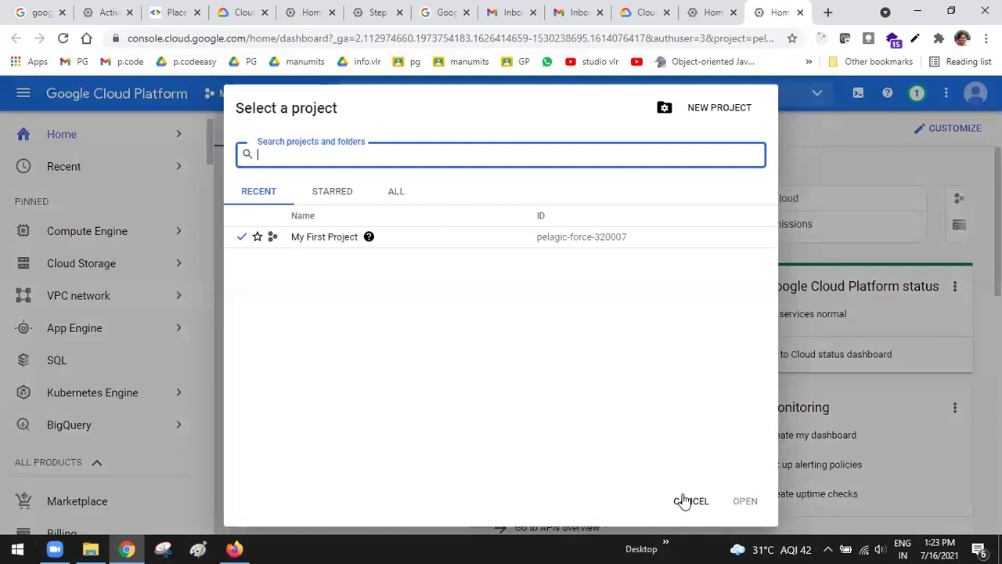
# Open the New Project form from the Select a project dialog, defaulting to My Project 68665
pyautogui.click(684, 501)
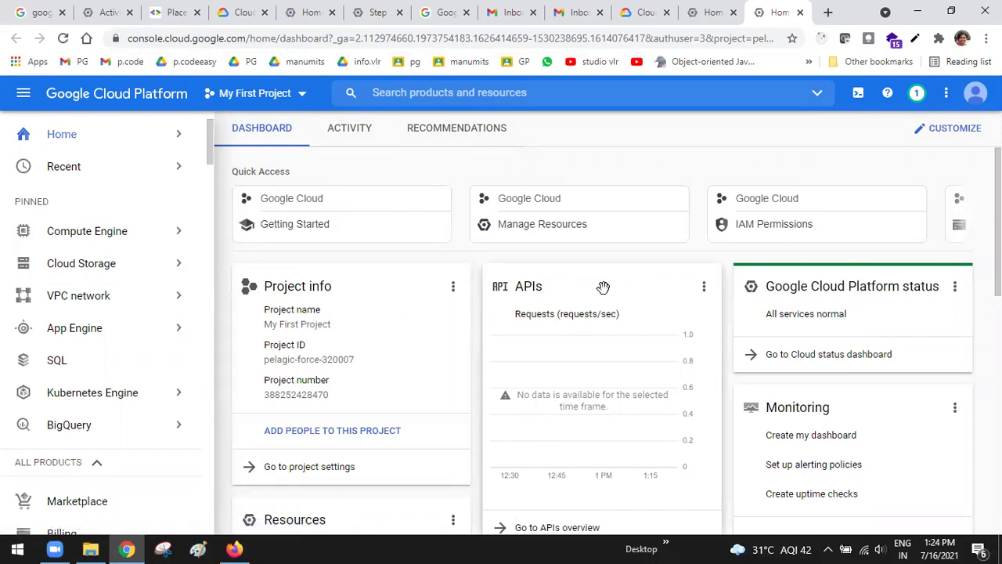
pyautogui.scroll(-6, 603, 288)
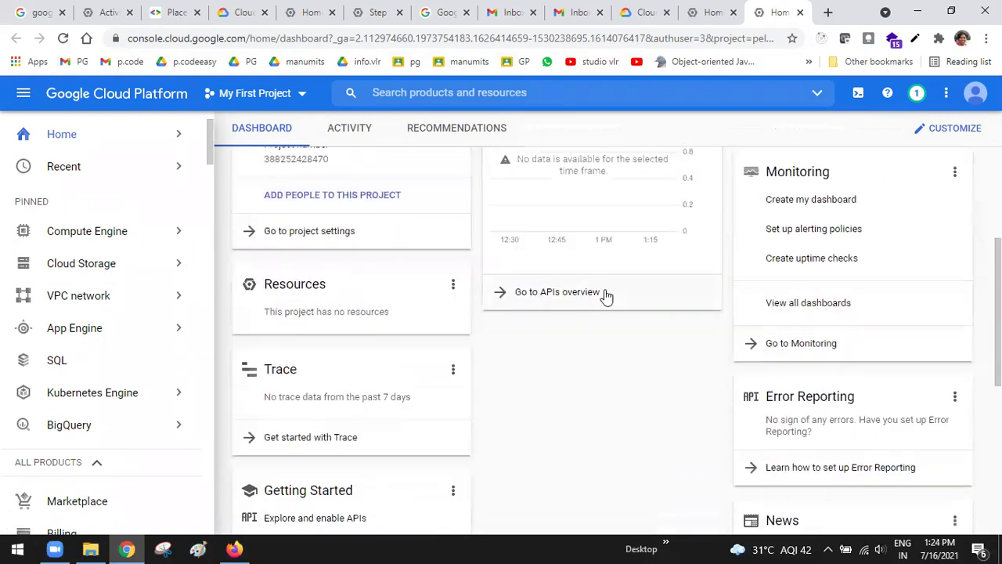
pyautogui.scroll(-2, 604, 296)
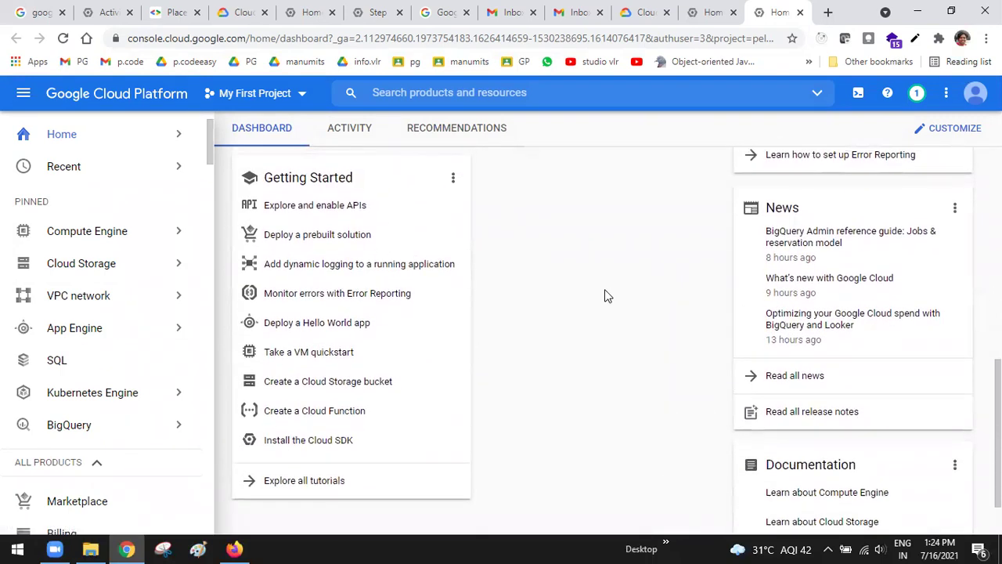
pyautogui.scroll(10, 604, 296)
pyautogui.click(296, 97)
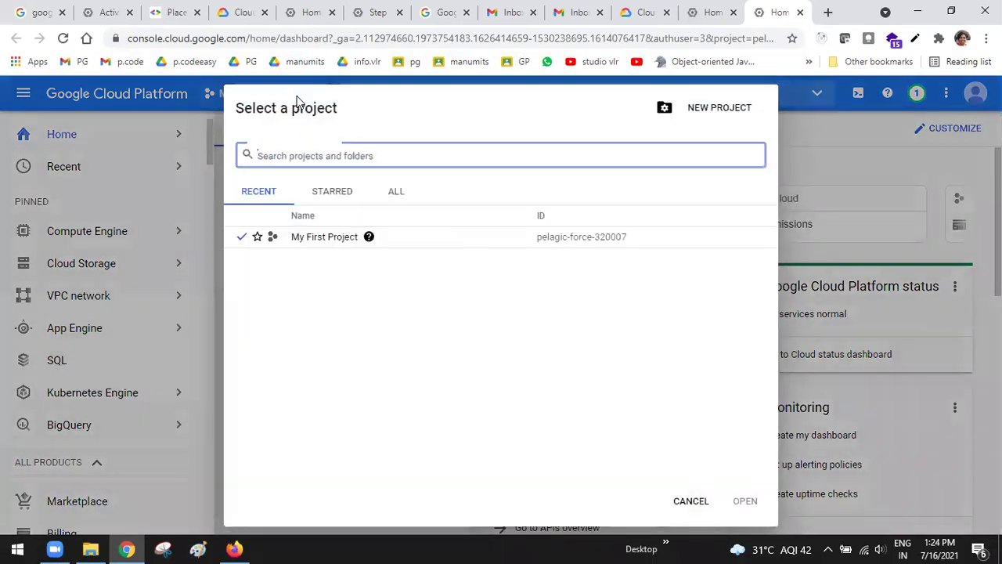
pyautogui.click(713, 111)
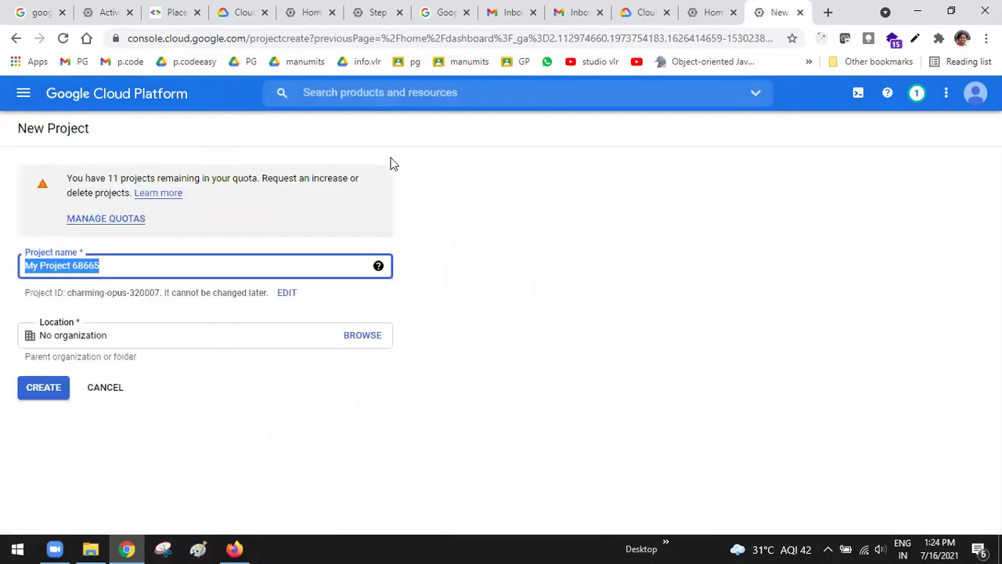
# Create a project named 'mysearchapps' and switch the console to it
pyautogui.write('mysearchapps')
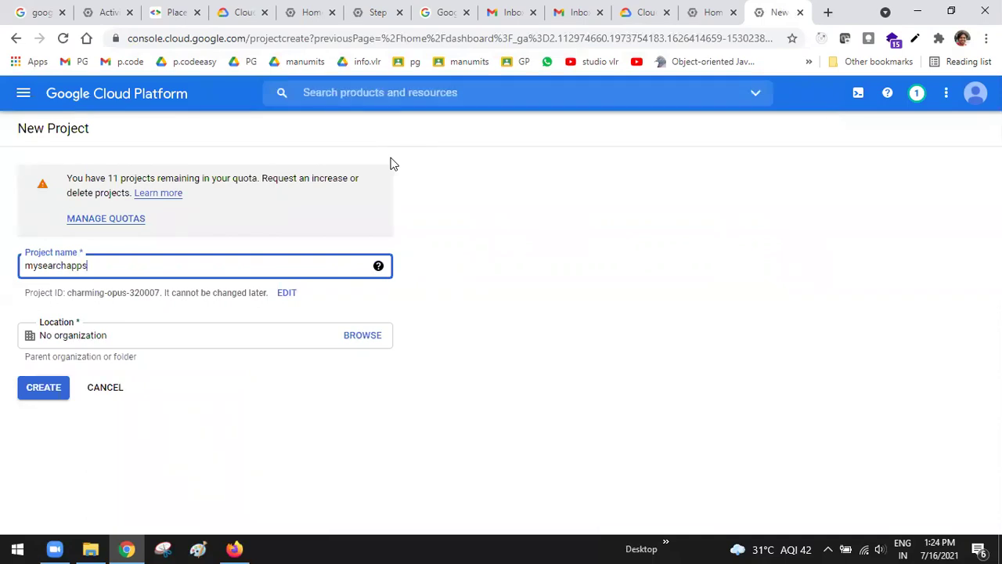
pyautogui.click(37, 388)
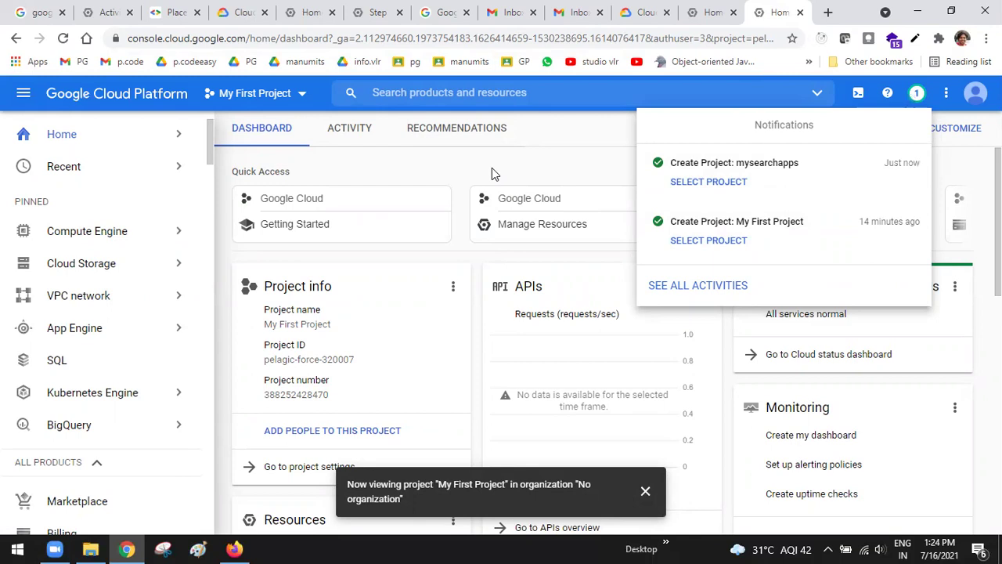
pyautogui.click(719, 185)
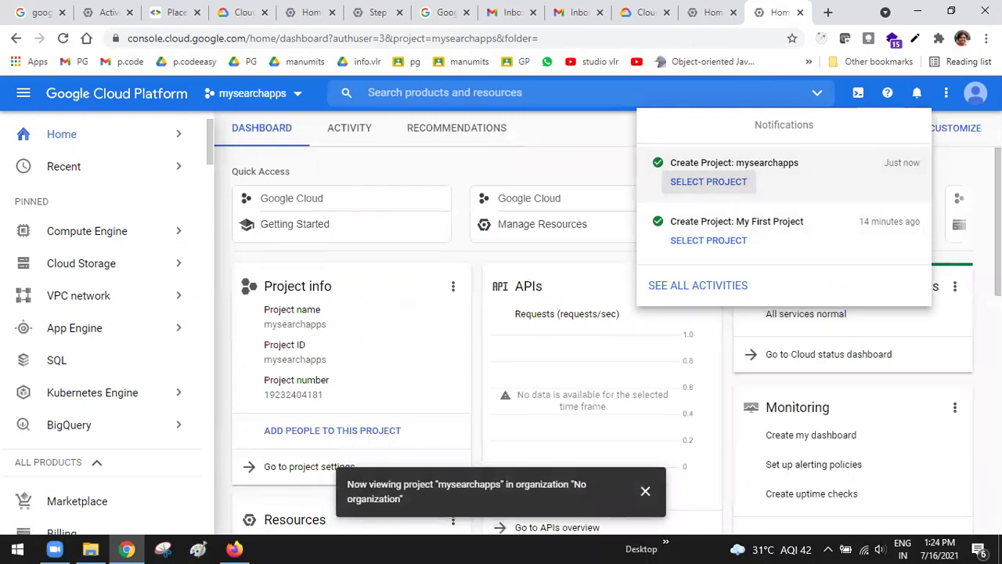
pyautogui.click(570, 150)
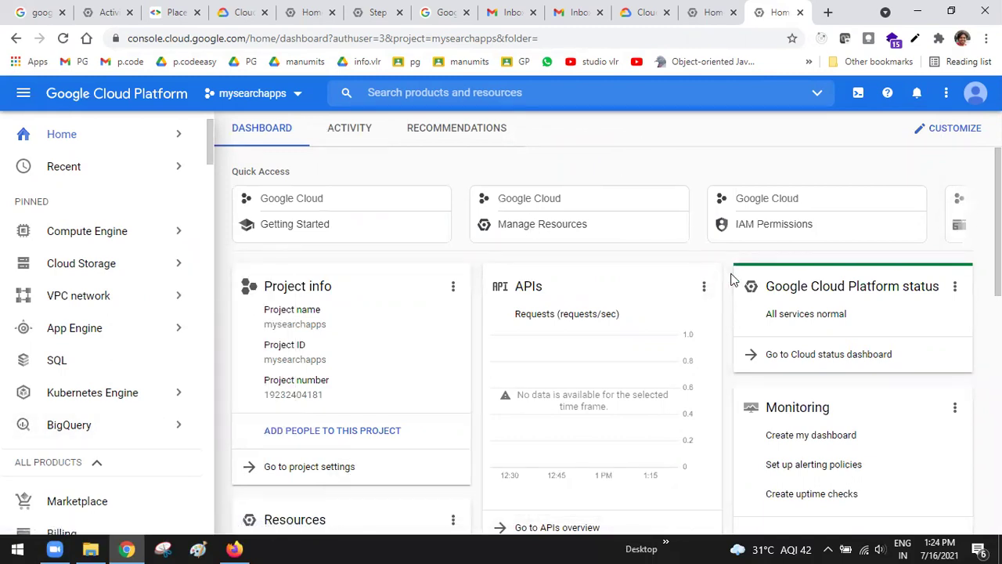
pyautogui.scroll(-2, 732, 277)
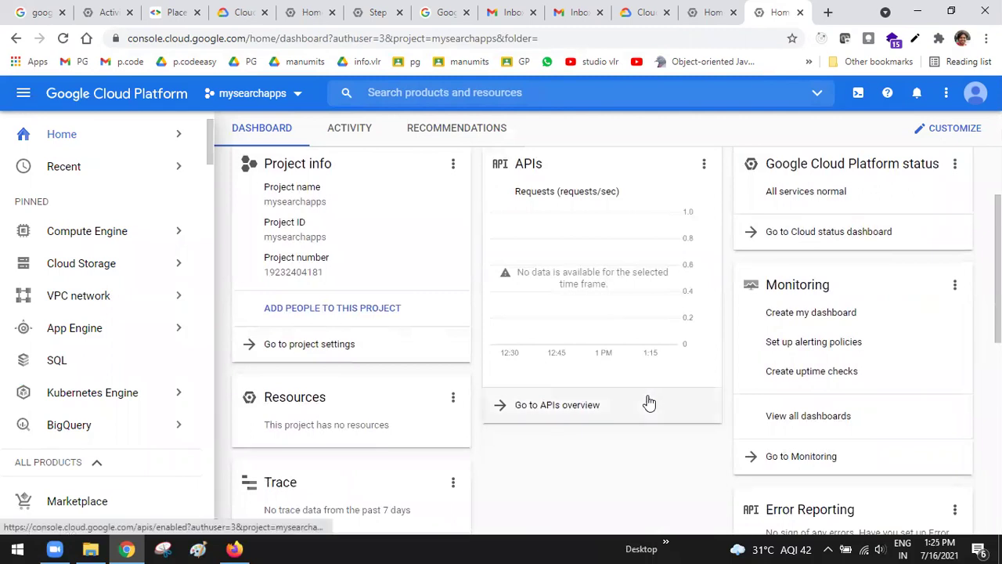
pyautogui.scroll(-1, 647, 402)
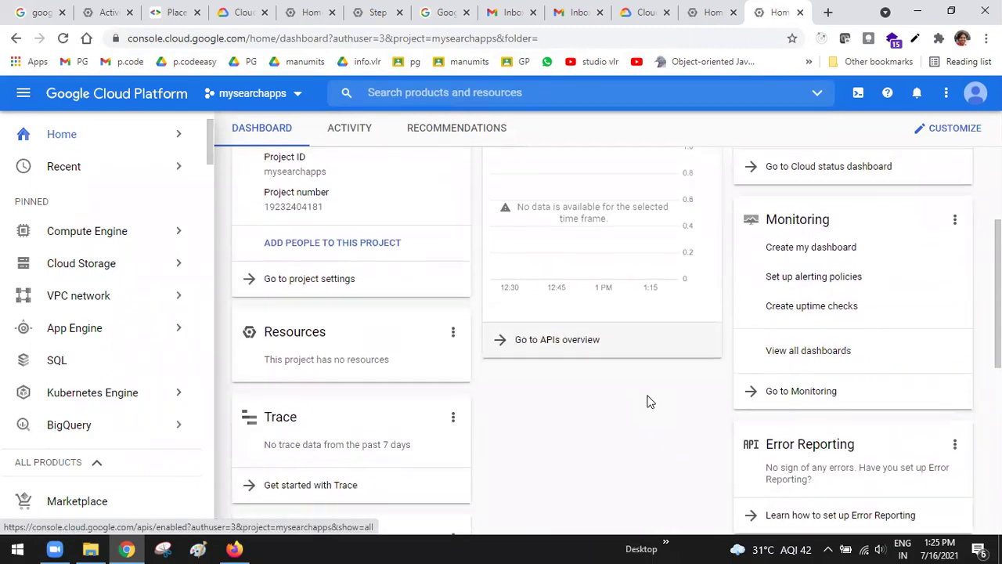
pyautogui.moveTo(119, 322)
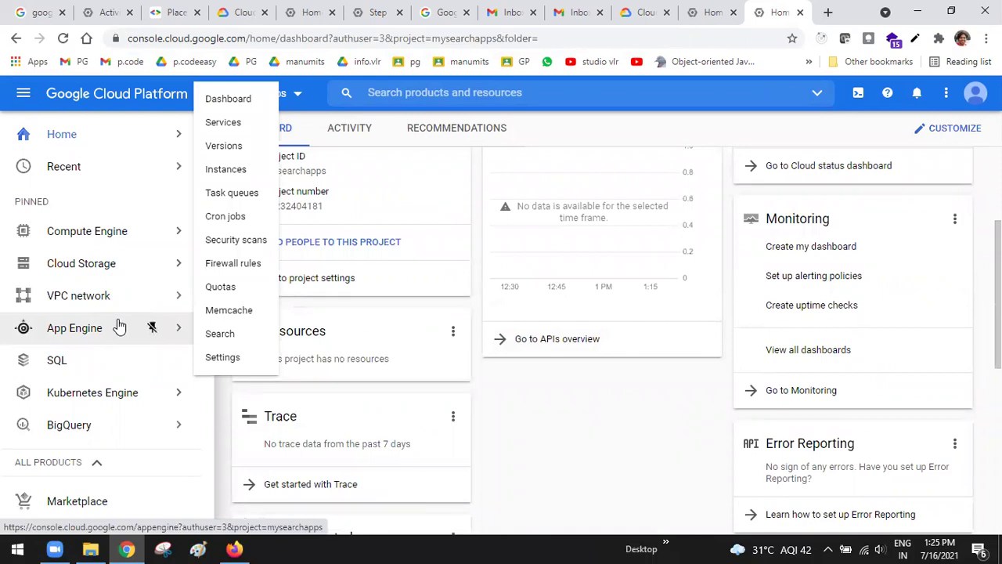
pyautogui.moveTo(142, 239)
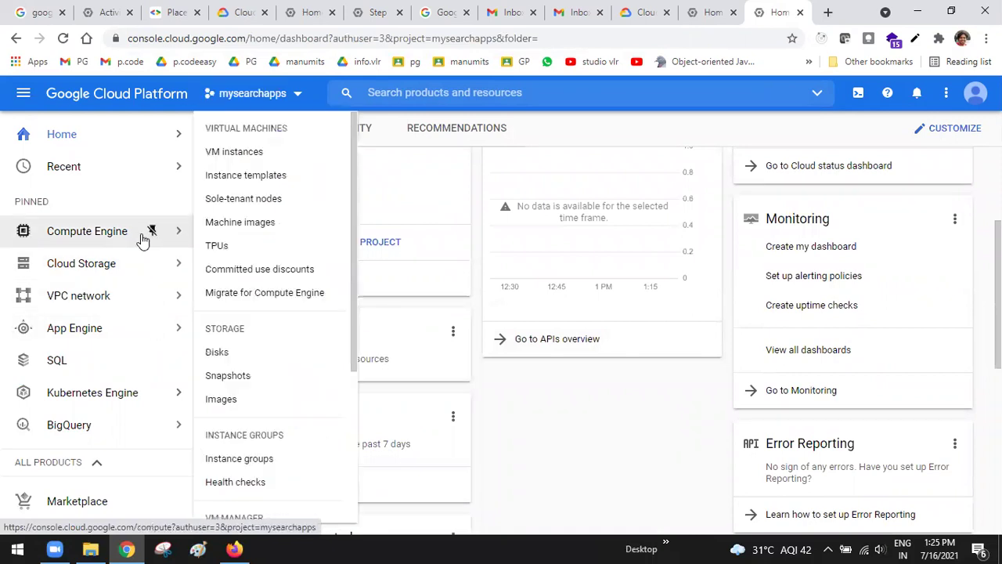
pyautogui.scroll(-5, 142, 239)
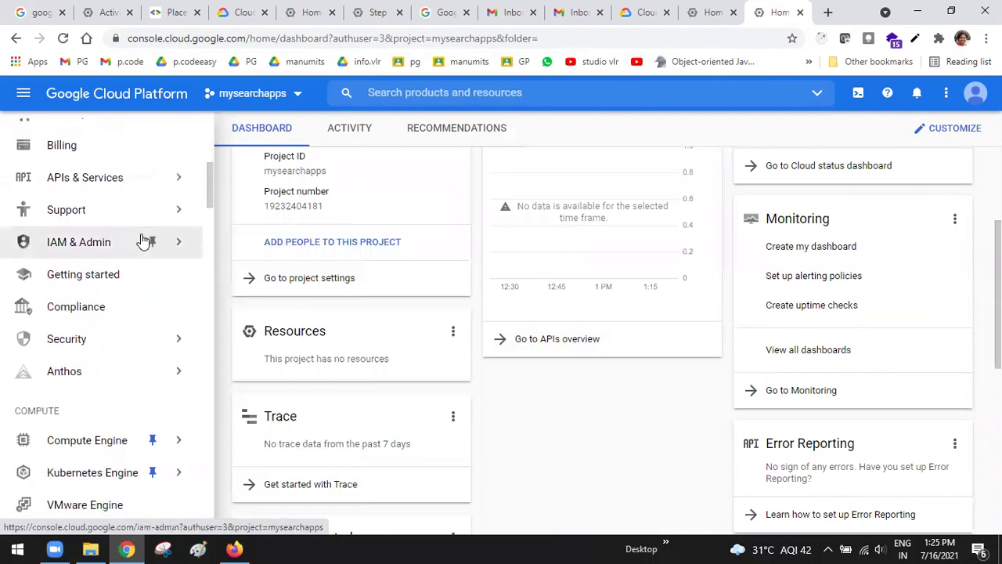
pyautogui.scroll(-1, 143, 239)
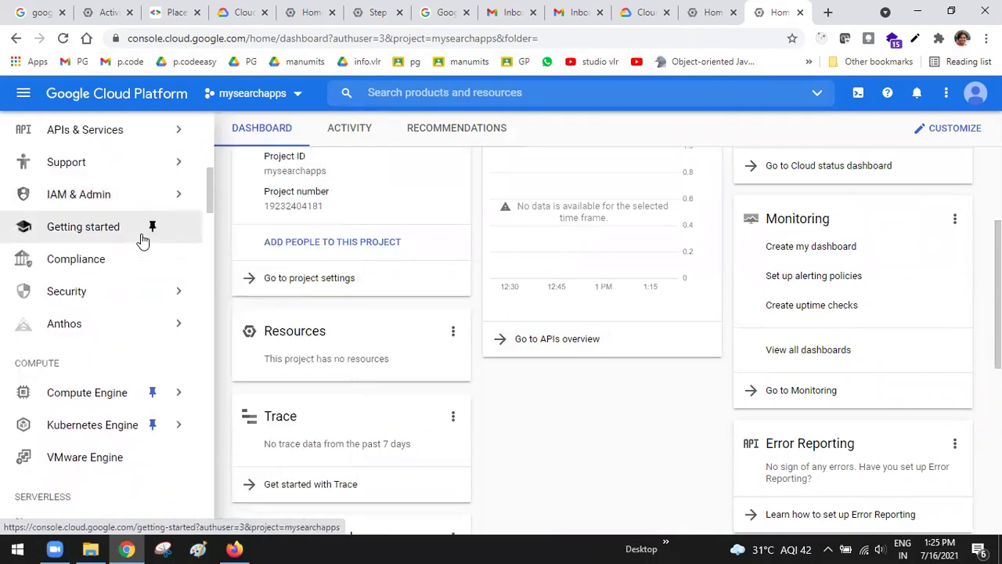
pyautogui.moveTo(178, 397)
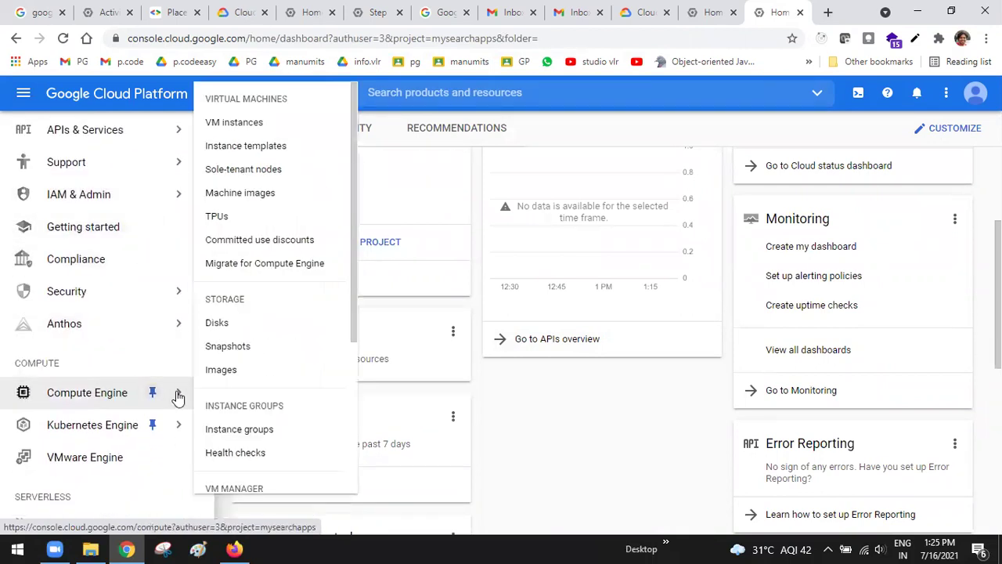
pyautogui.scroll(-6, 74, 505)
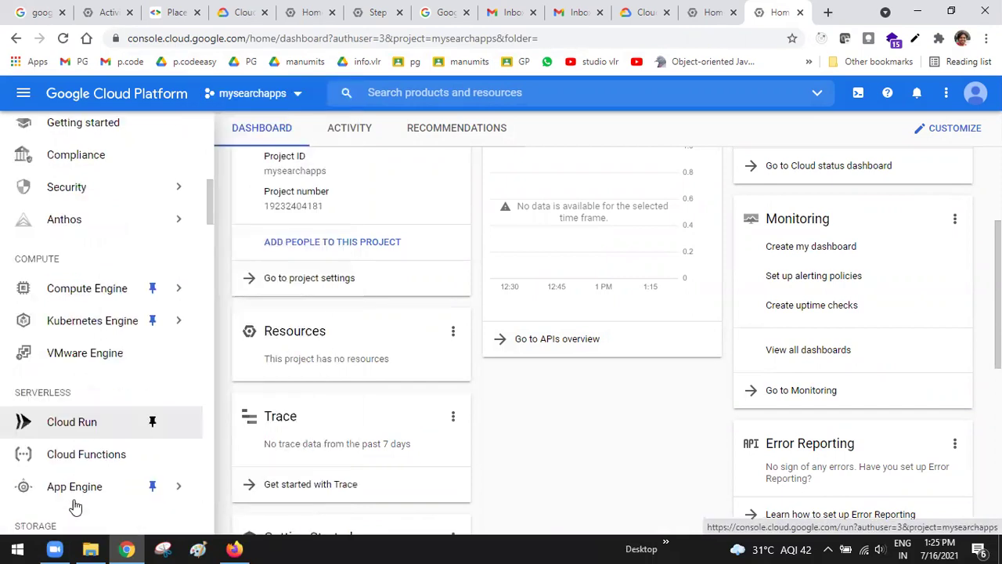
pyautogui.scroll(-1, 74, 505)
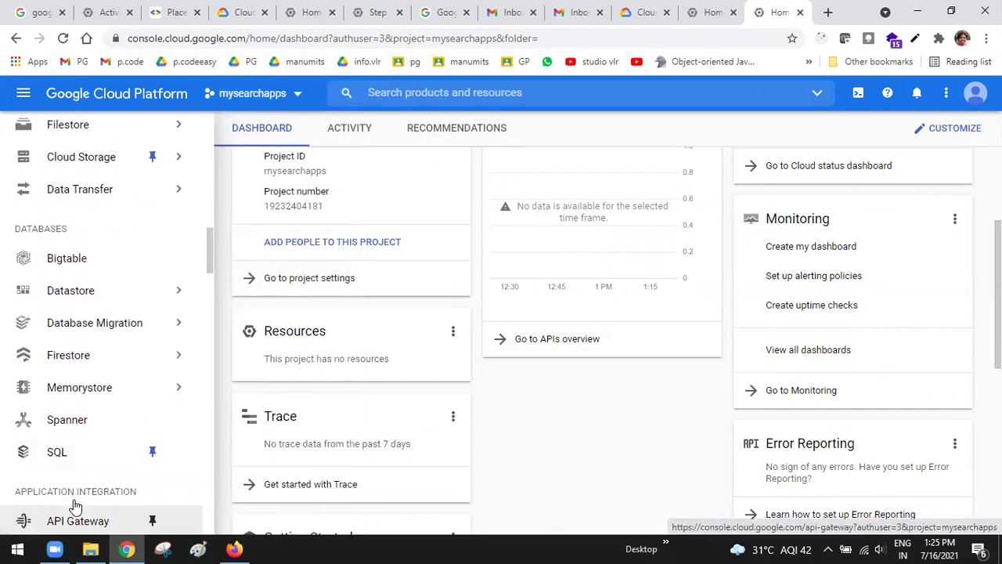
pyautogui.scroll(-4, 74, 505)
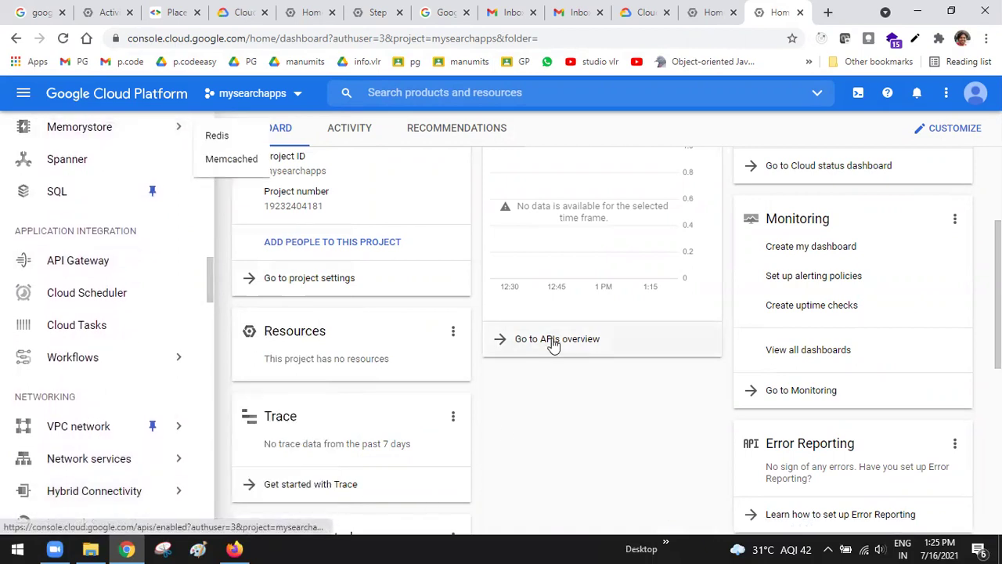
pyautogui.scroll(3, 553, 344)
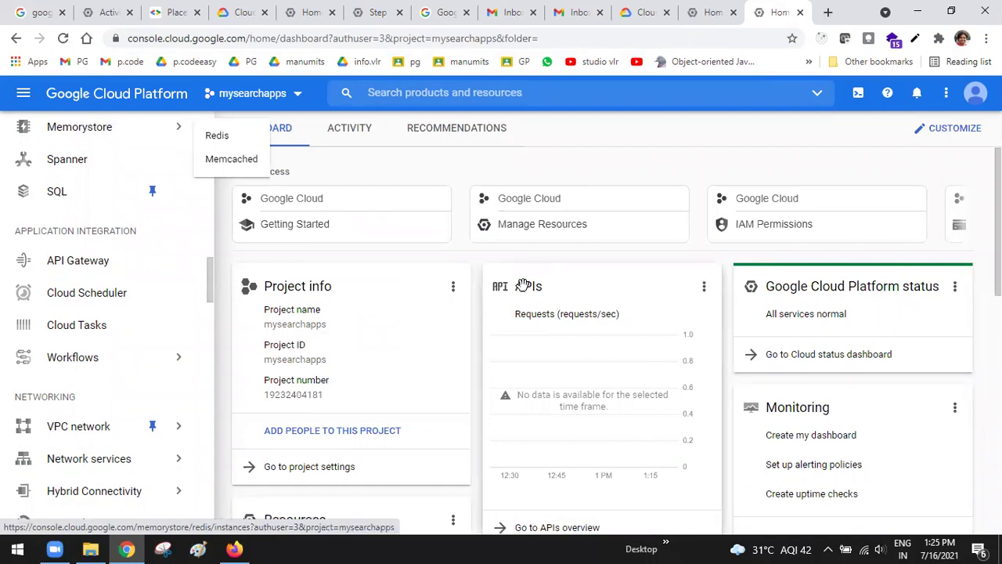
pyautogui.scroll(-2, 539, 321)
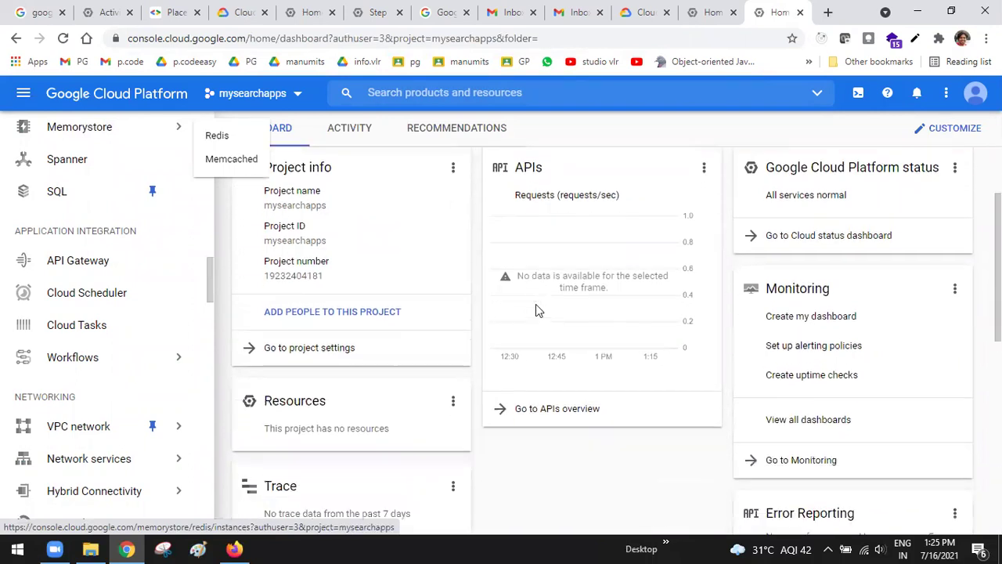
pyautogui.click(548, 399)
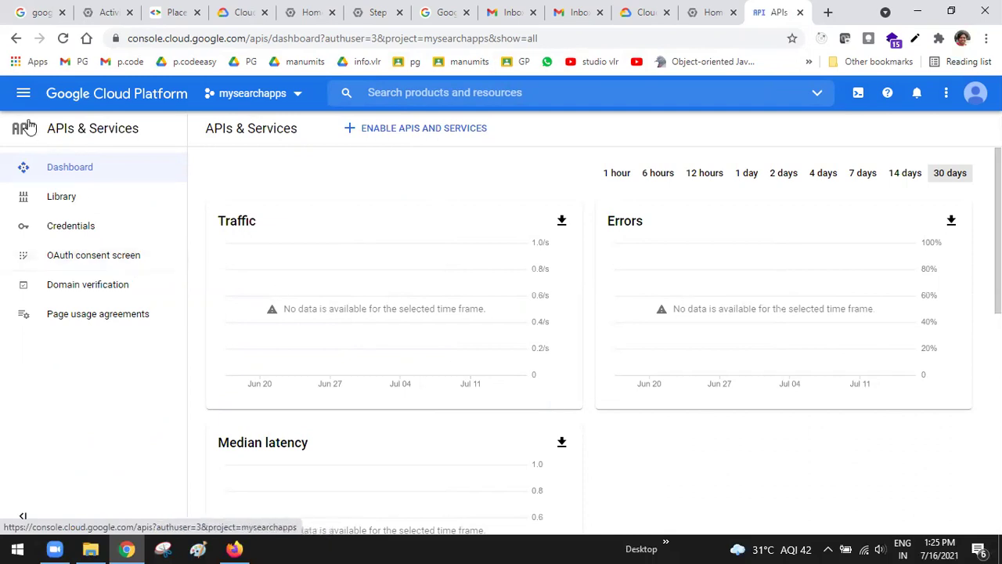
# Browse the navigation menu looking for billing, then turn to the console search bar
pyautogui.click(24, 94)
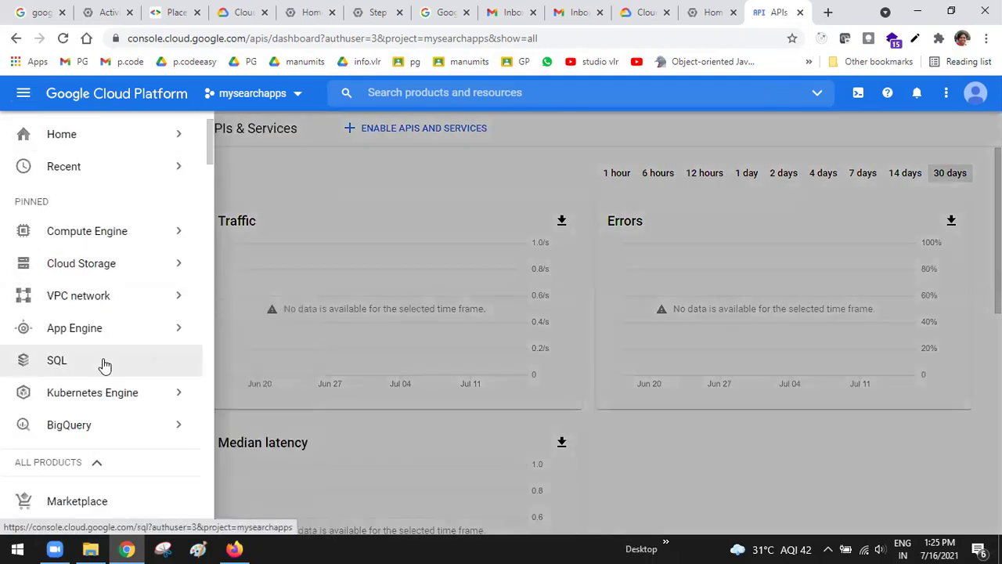
pyautogui.scroll(-3, 101, 365)
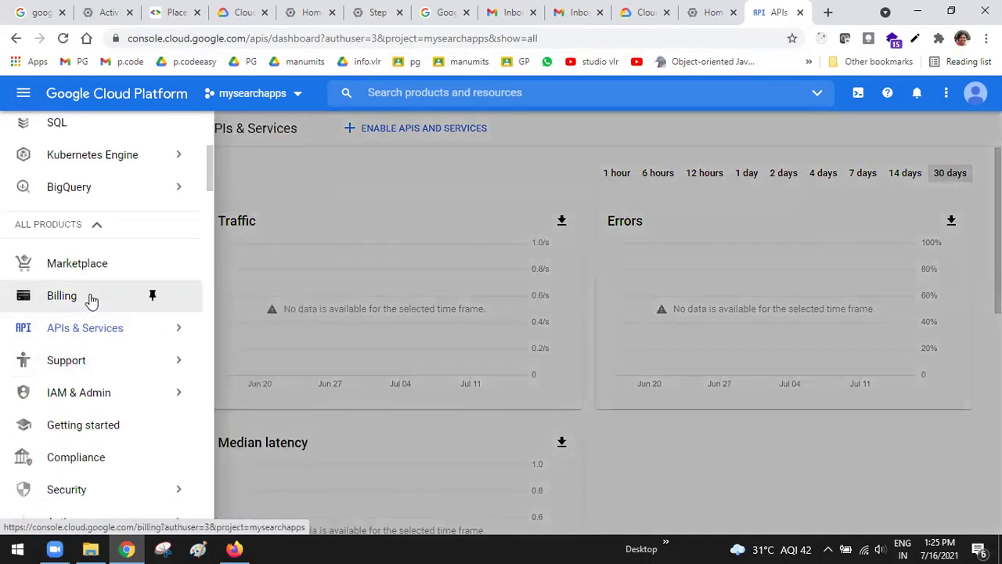
pyautogui.scroll(3, 113, 297)
pyautogui.click(23, 94)
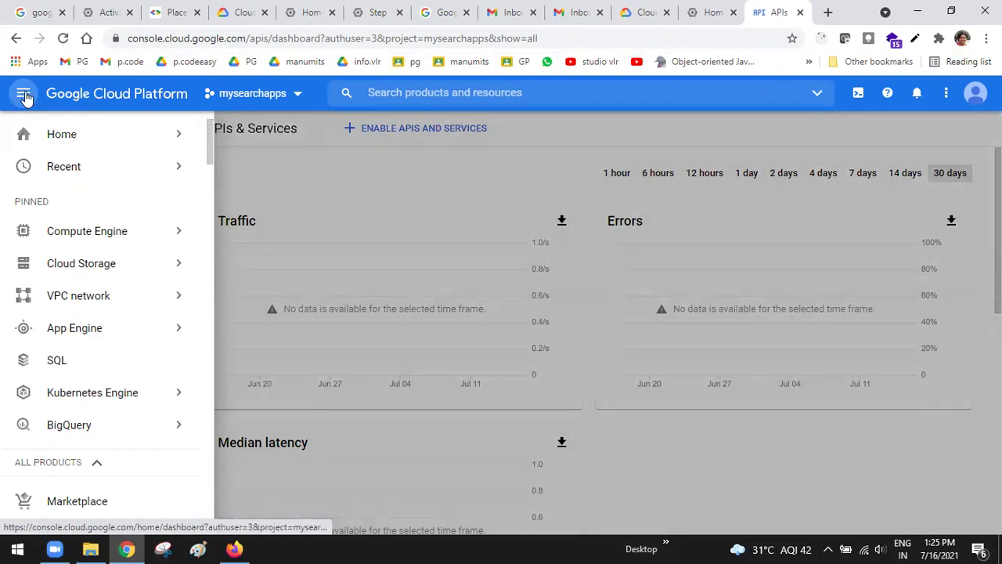
pyautogui.click(23, 94)
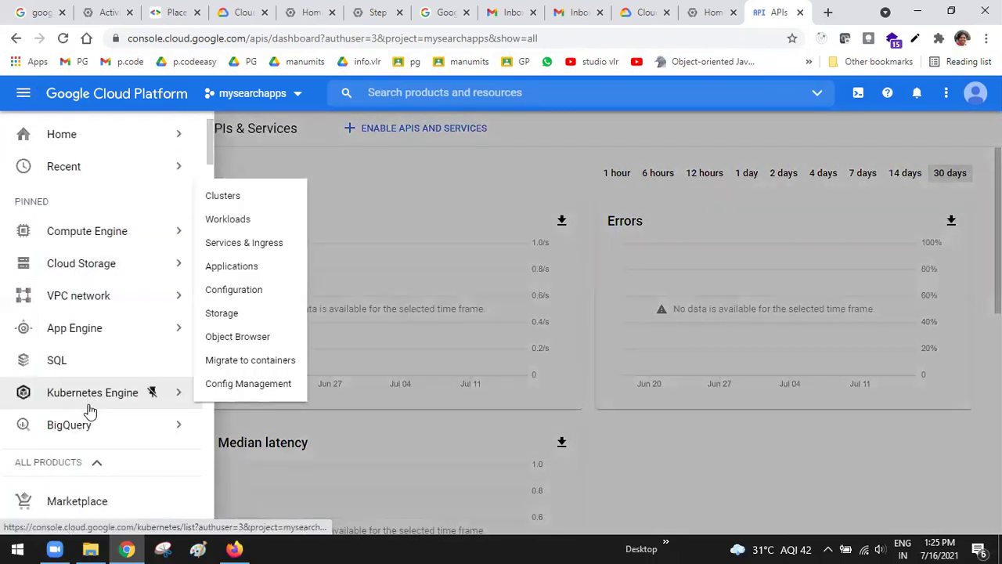
pyautogui.scroll(-3, 94, 309)
pyautogui.scroll(-1, 94, 309)
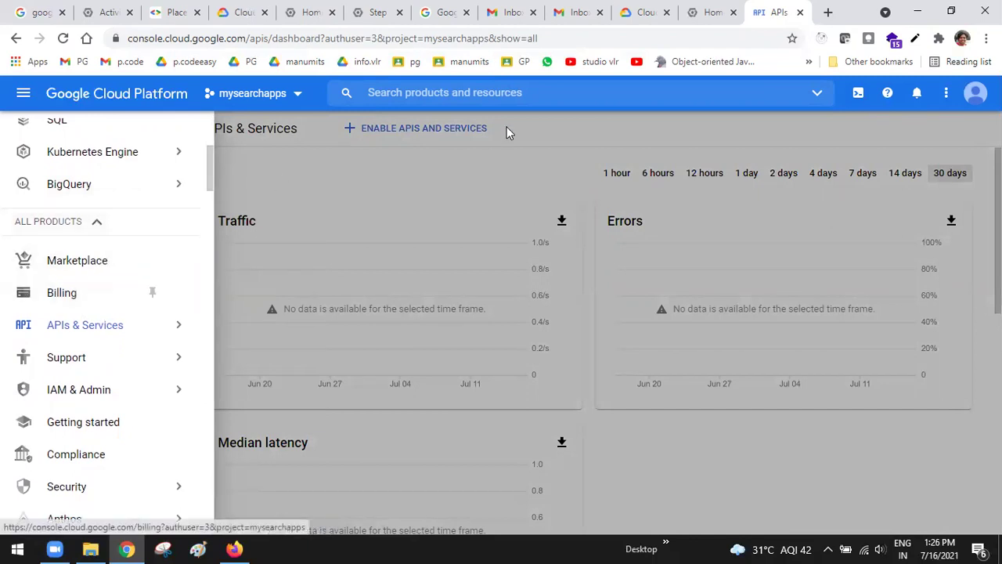
pyautogui.click(500, 91)
# Search 'billing', try linking a billing account, dismiss the no-accounts notice, then open billing accounts
pyautogui.write('billing')
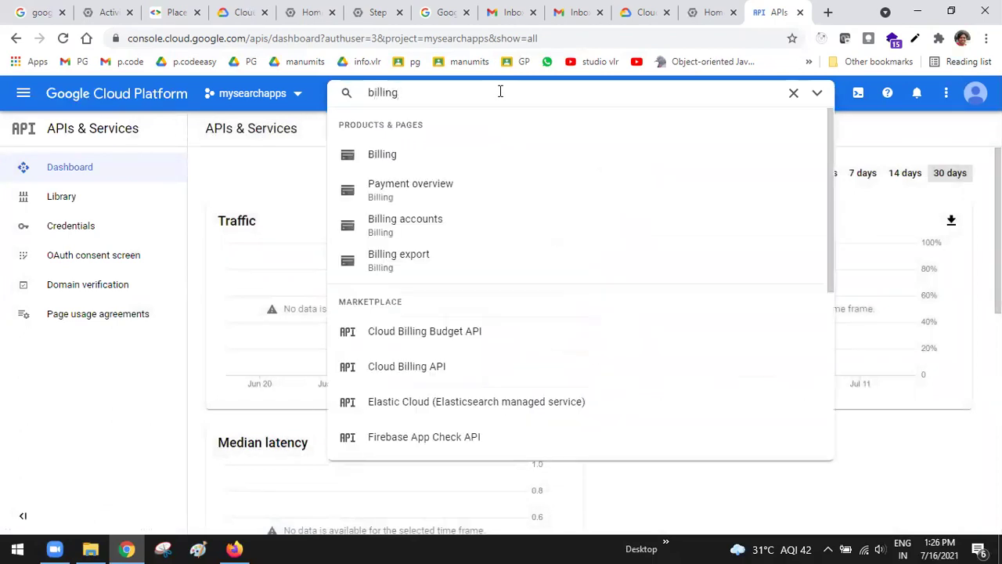
pyautogui.click(427, 157)
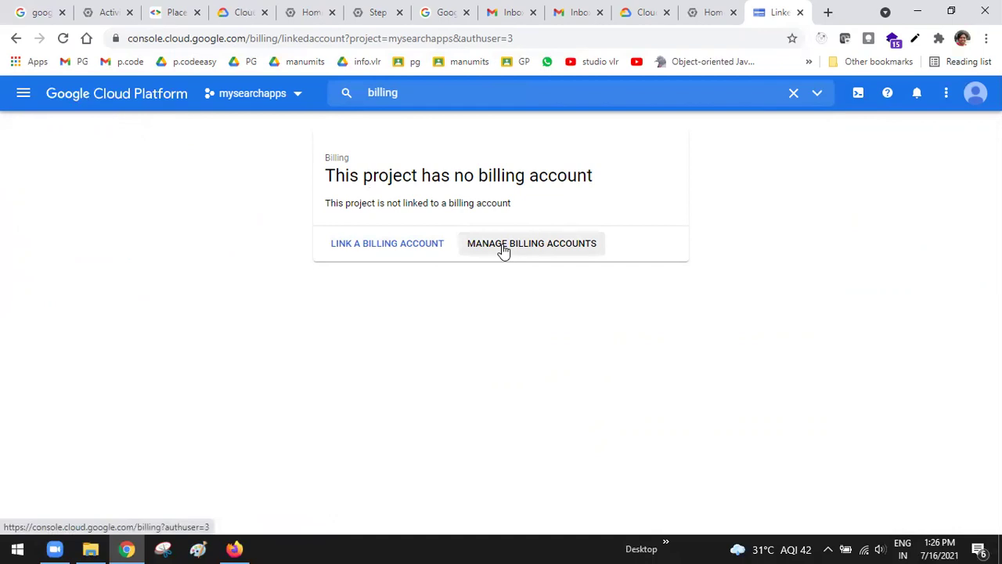
pyautogui.click(400, 245)
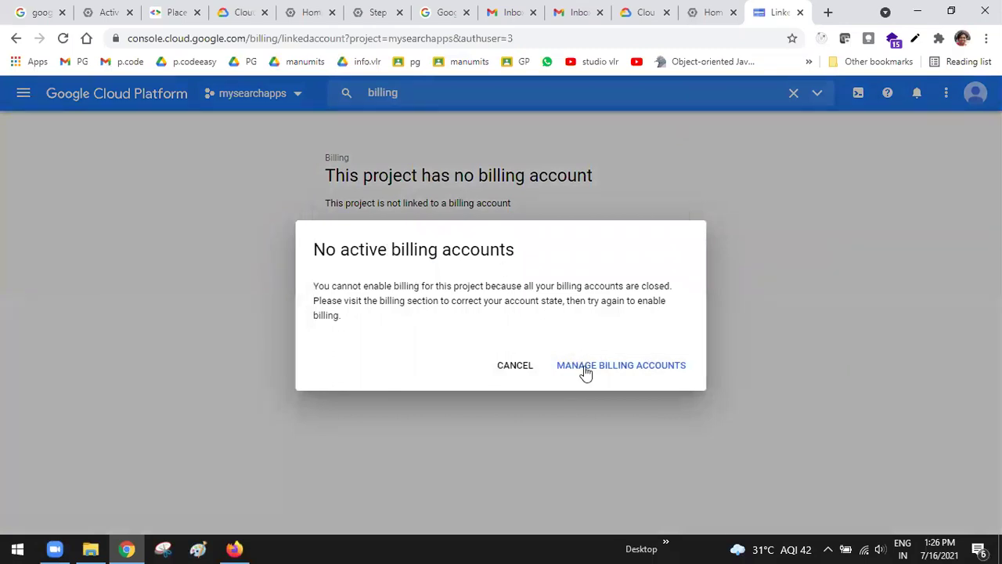
pyautogui.click(590, 368)
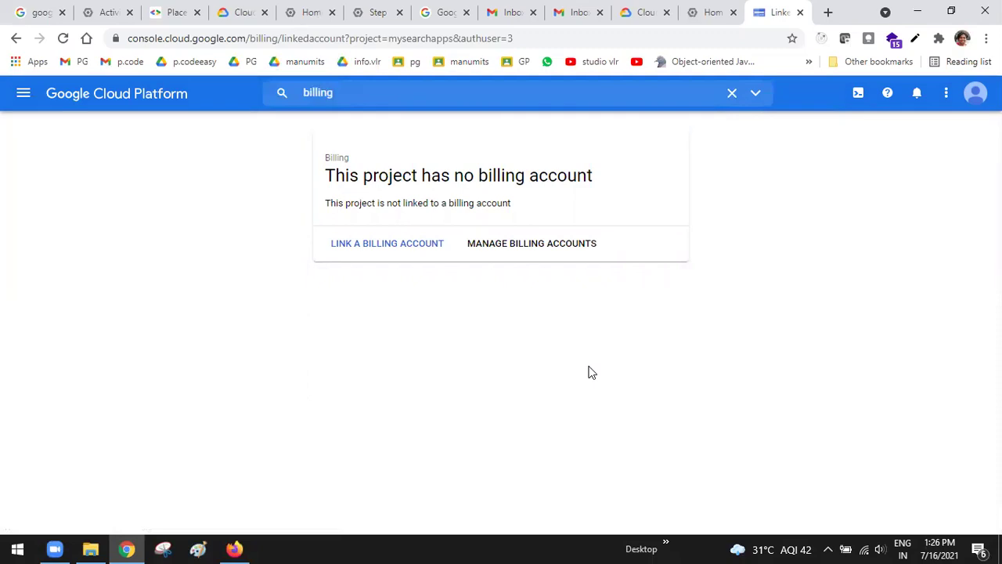
pyautogui.click(530, 243)
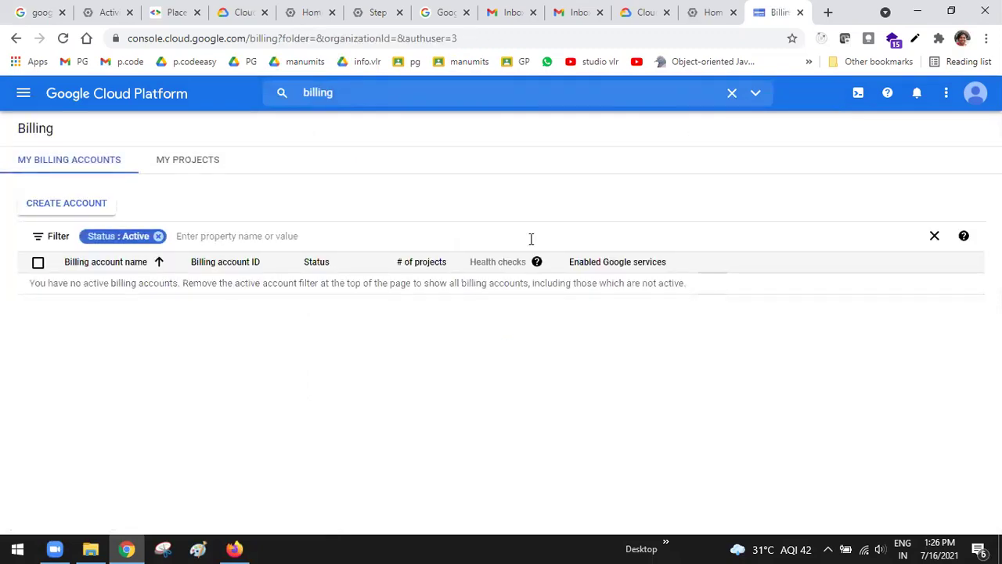
# Create billing account 'My Billing Account 1' for India on Google Cloud Platform
pyautogui.click(92, 208)
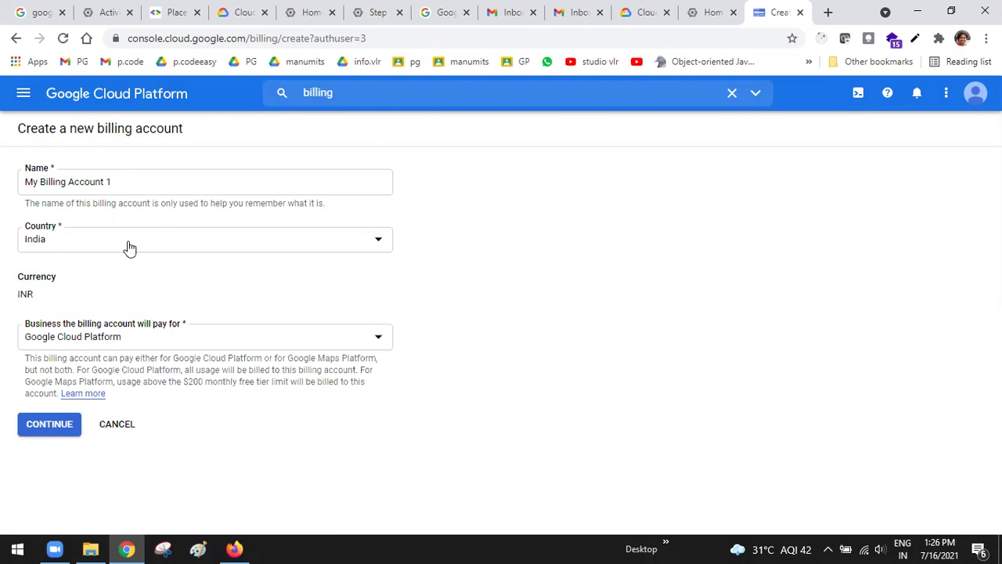
pyautogui.click(52, 424)
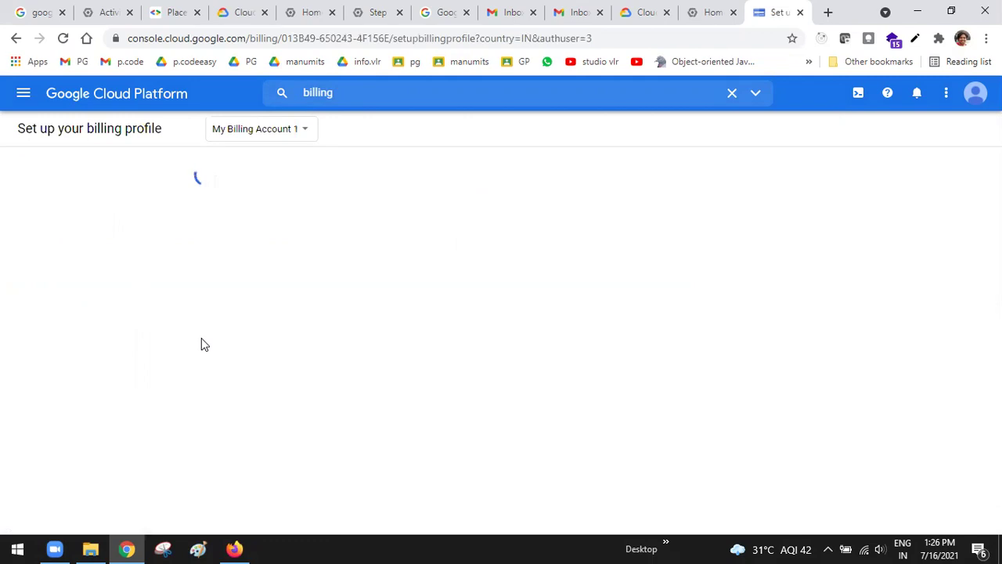
# Submit the billing profile to enable billing, close the Visa verification dialog, then switch tabs
pyautogui.scroll(-2, 202, 345)
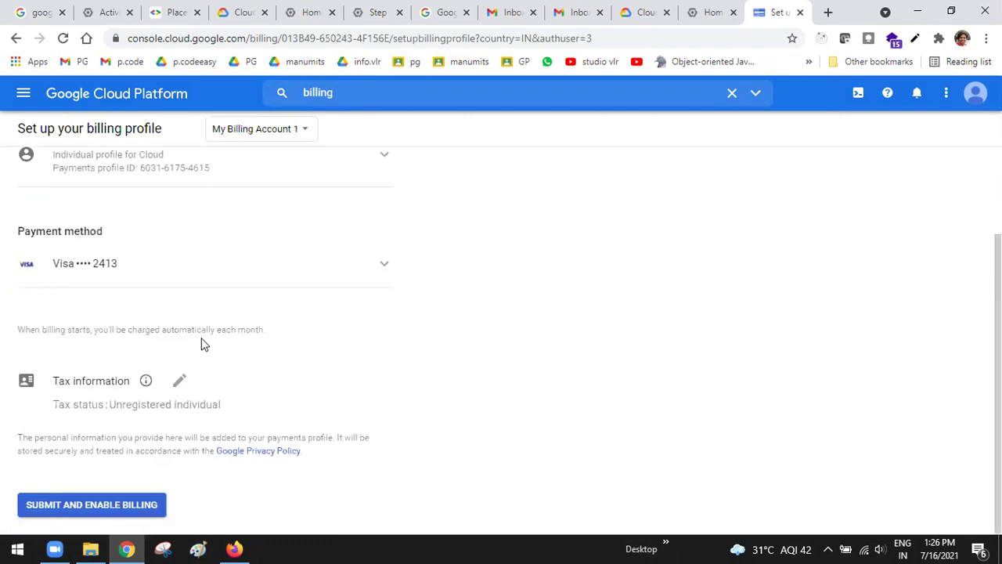
pyautogui.click(92, 506)
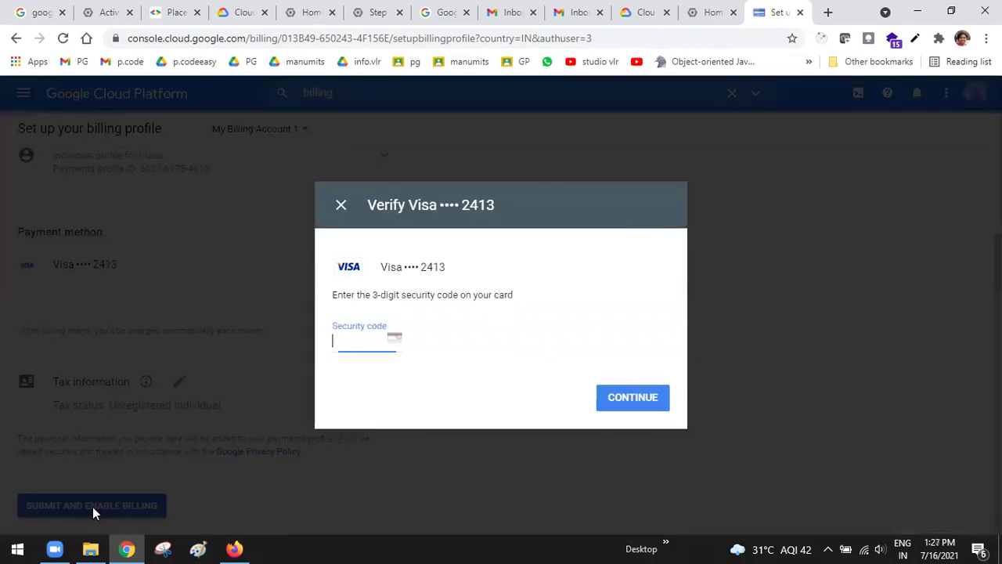
pyautogui.click(340, 206)
pyautogui.scroll(2, 615, 289)
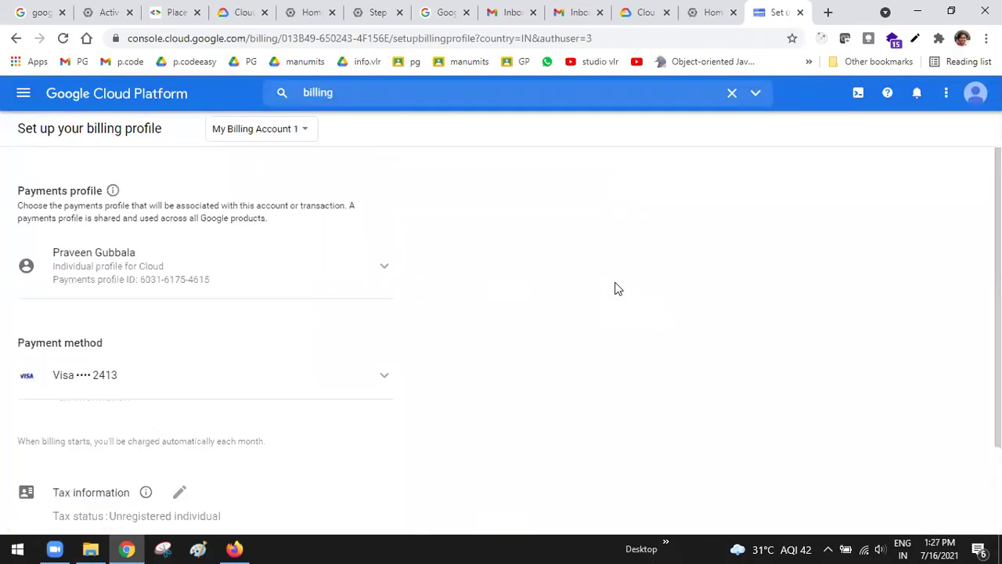
pyautogui.click(23, 93)
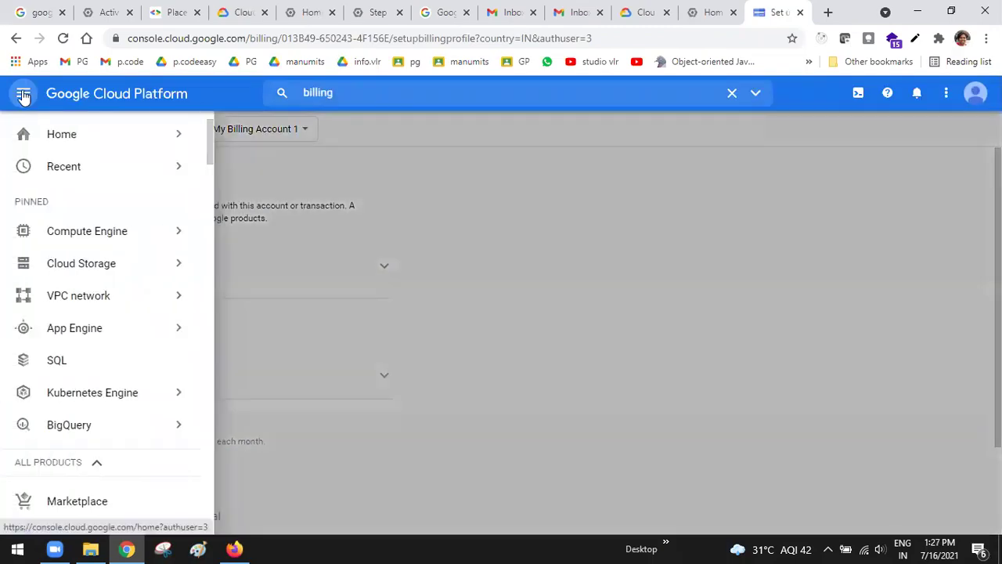
pyautogui.click(643, 12)
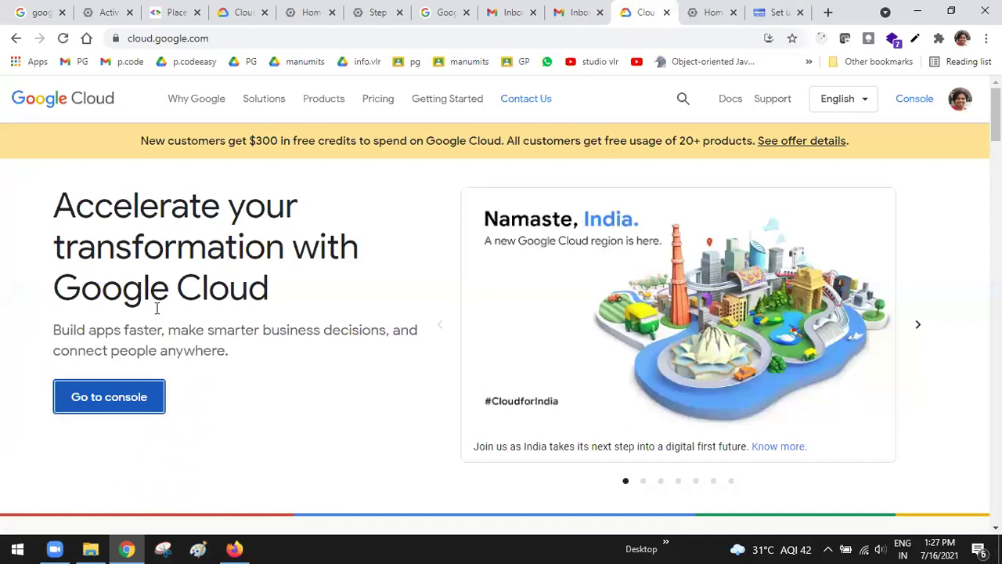
# Switch to the Gmail inbox tab listing the Google Cloud signup and billing emails
pyautogui.click(576, 8)
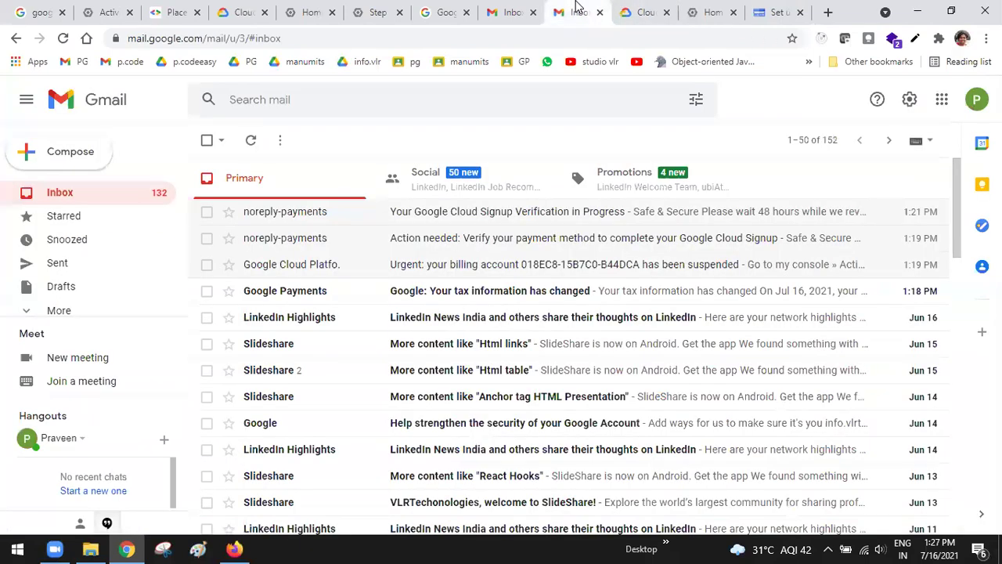